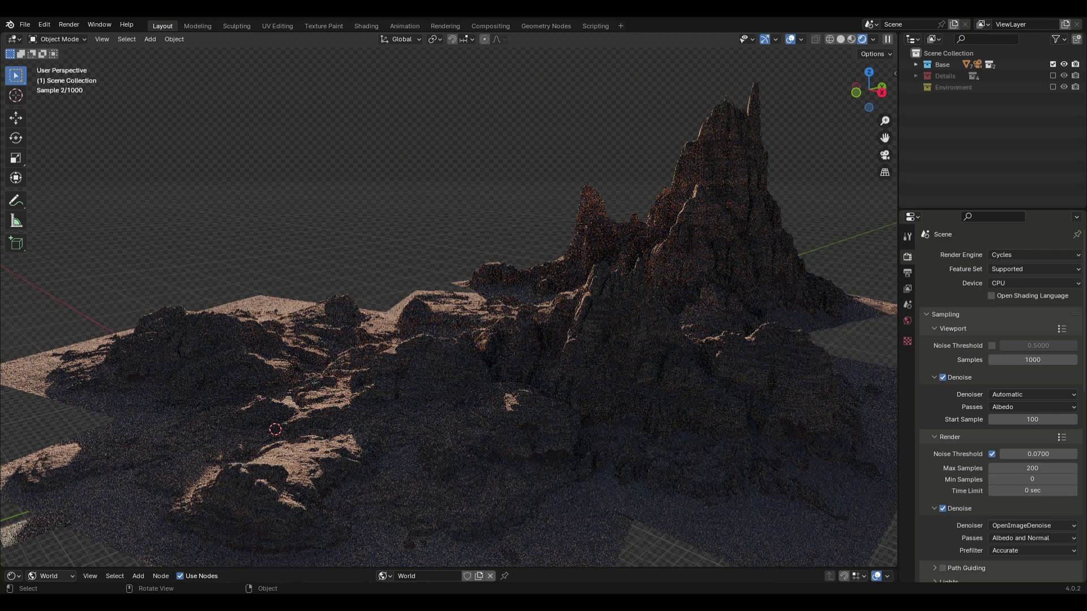
Orbit around the desert terrain, then view it through the scene camera.
middle_click_drag(275, 430, 328, 368)
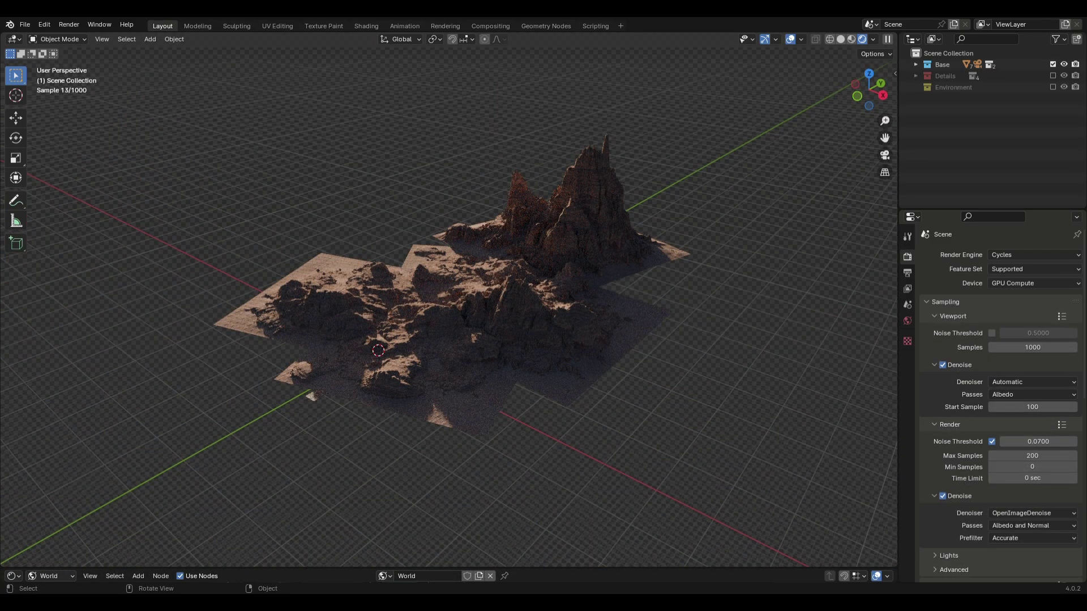
key("KP_0")
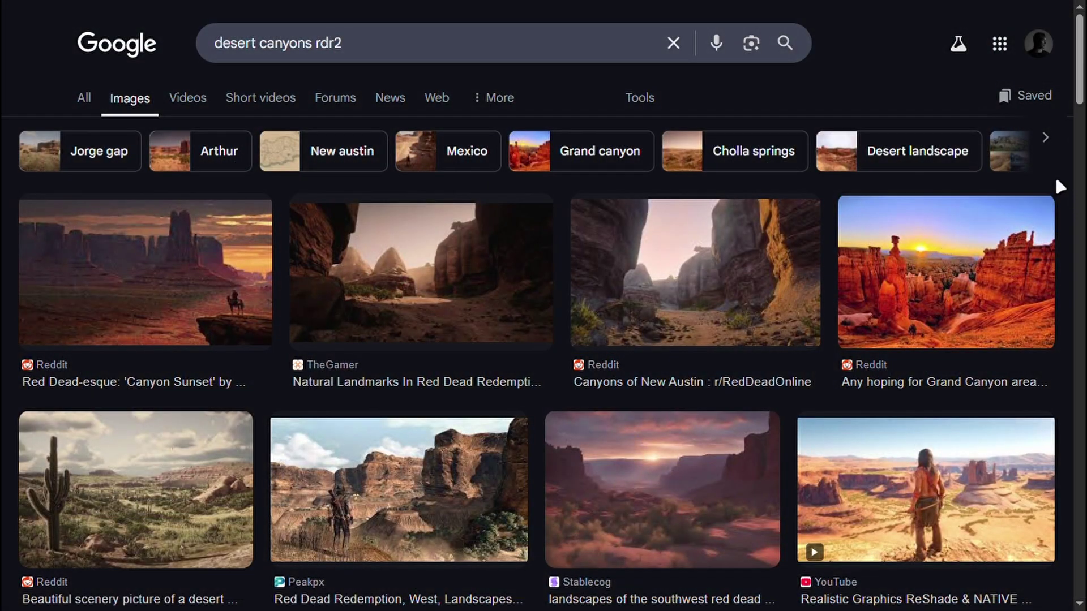
Scroll through the 'desert canyons rdr2' Google Images results for canyon references.
scroll(1059, 238, "down", 4)
scroll(1060, 250, "down", 9)
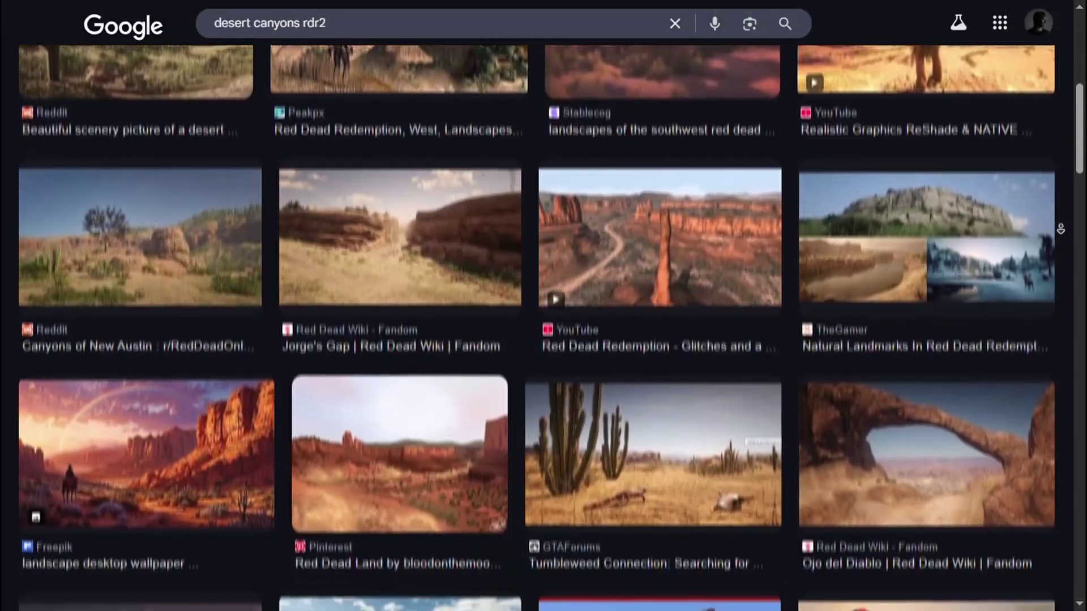
scroll(1065, 214, "down", 5)
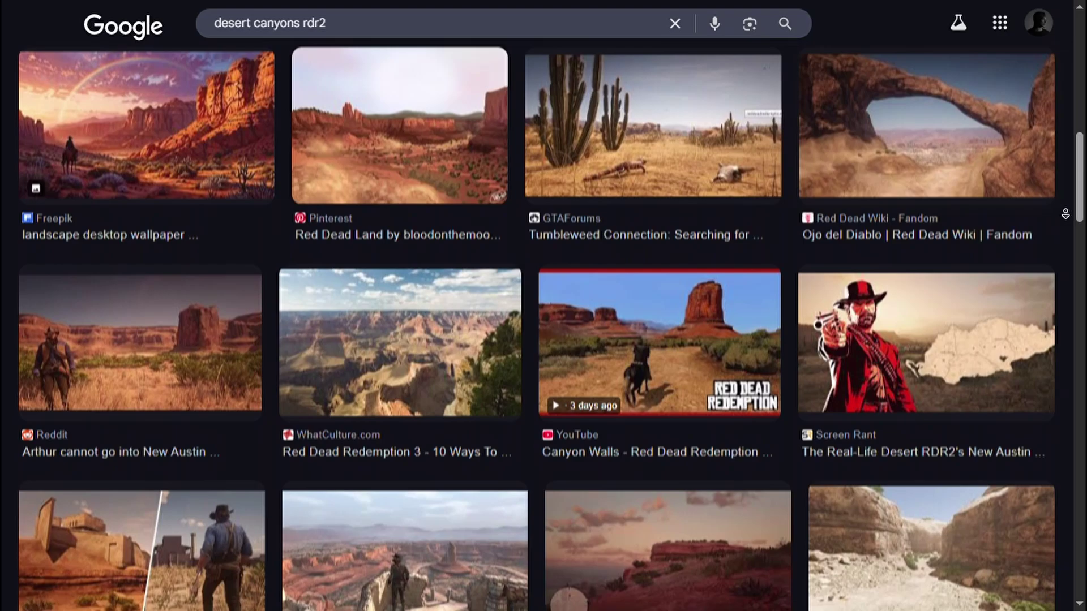
scroll(1066, 214, "down", 5)
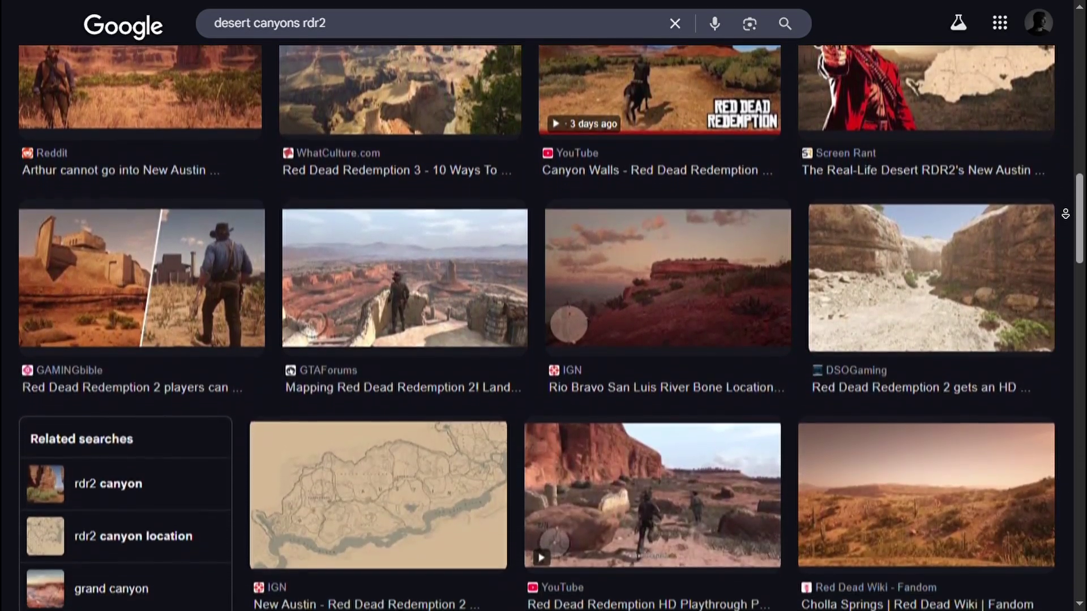
scroll(1065, 214, "down", 5)
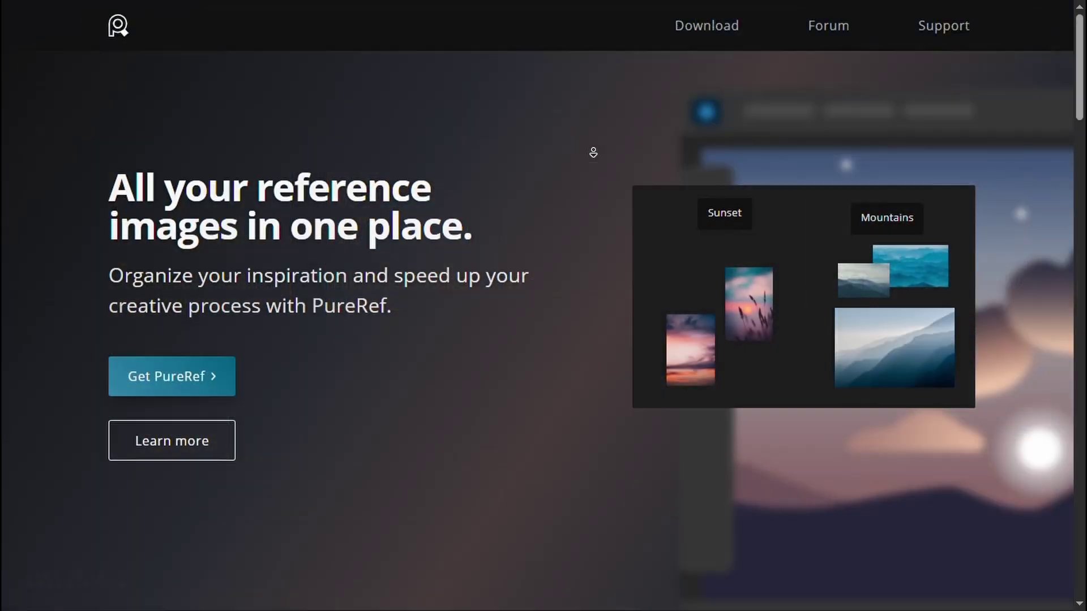
Review the PureRef homepage, then add a Turbulence A.N.T. Landscape mesh in Blender and orbit it.
scroll(593, 169, "down", 6)
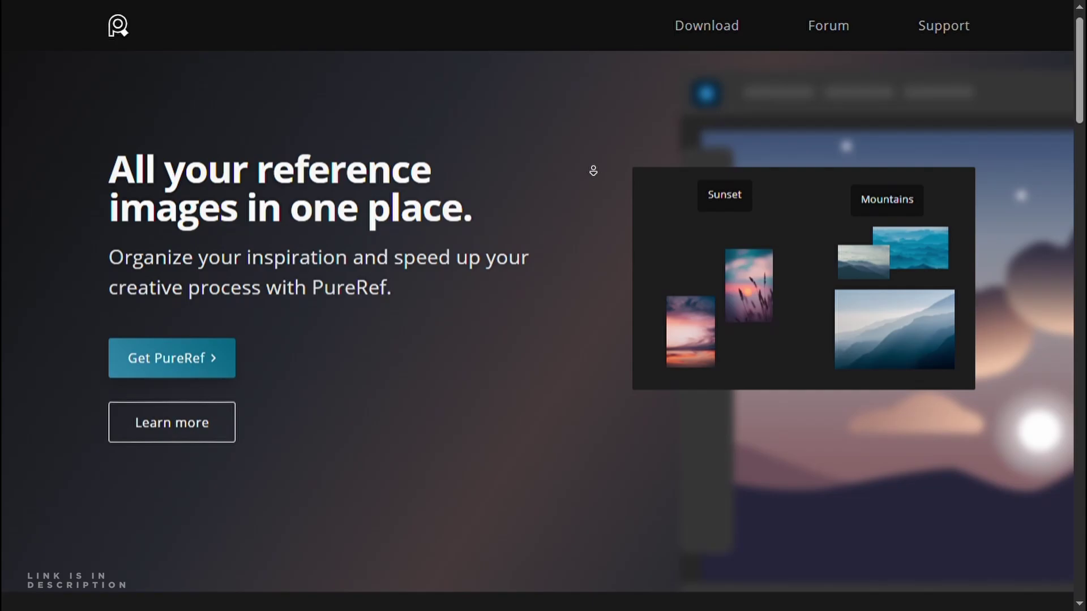
scroll(594, 184, "down", 9)
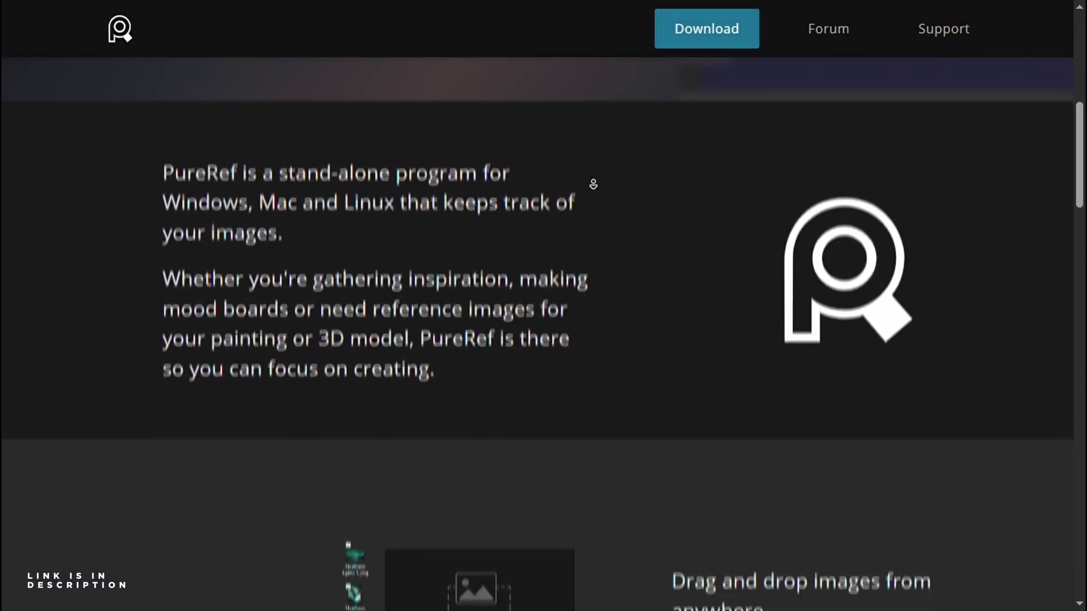
scroll(595, 175, "down", 4)
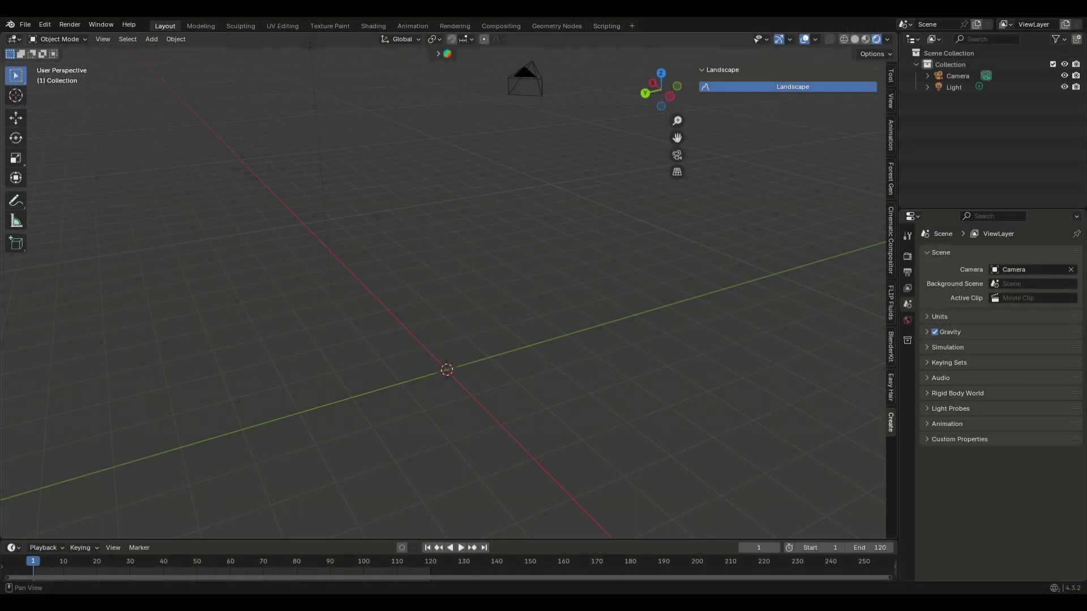
left_click(718, 88)
middle_click_drag(417, 327, 362, 329)
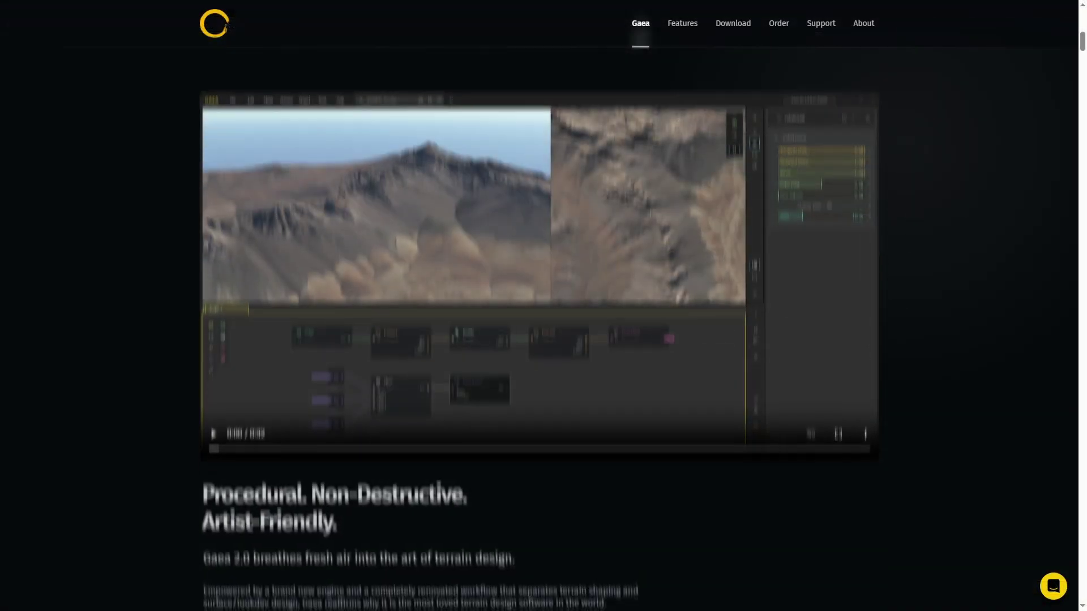
Browse Gaea's terrain feature cards and the Foundations of the Earth product page.
scroll(539, 306, "down", 20)
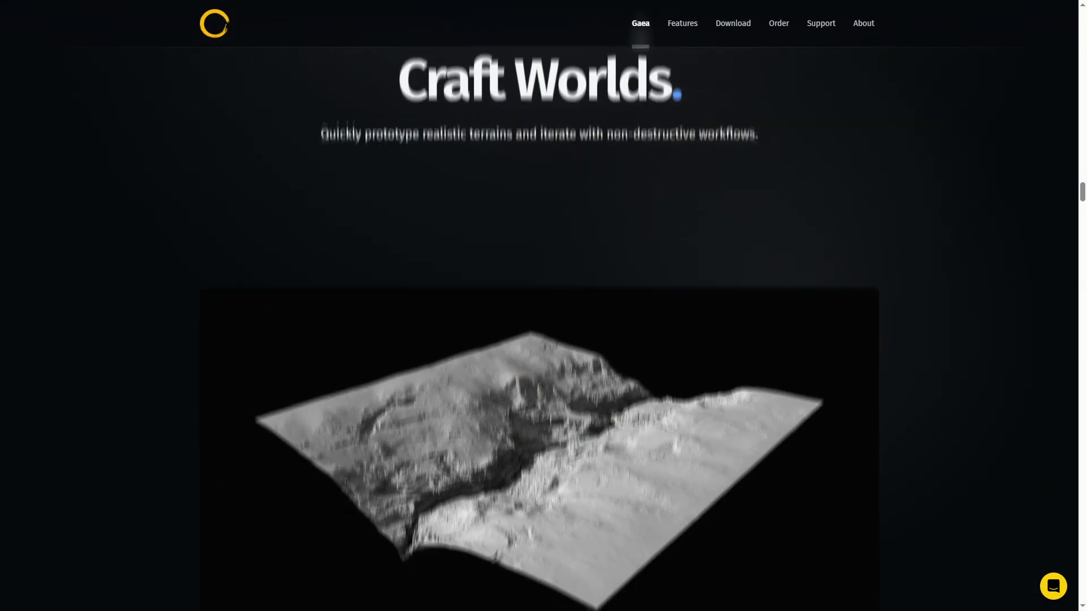
scroll(539, 306, "down", 5)
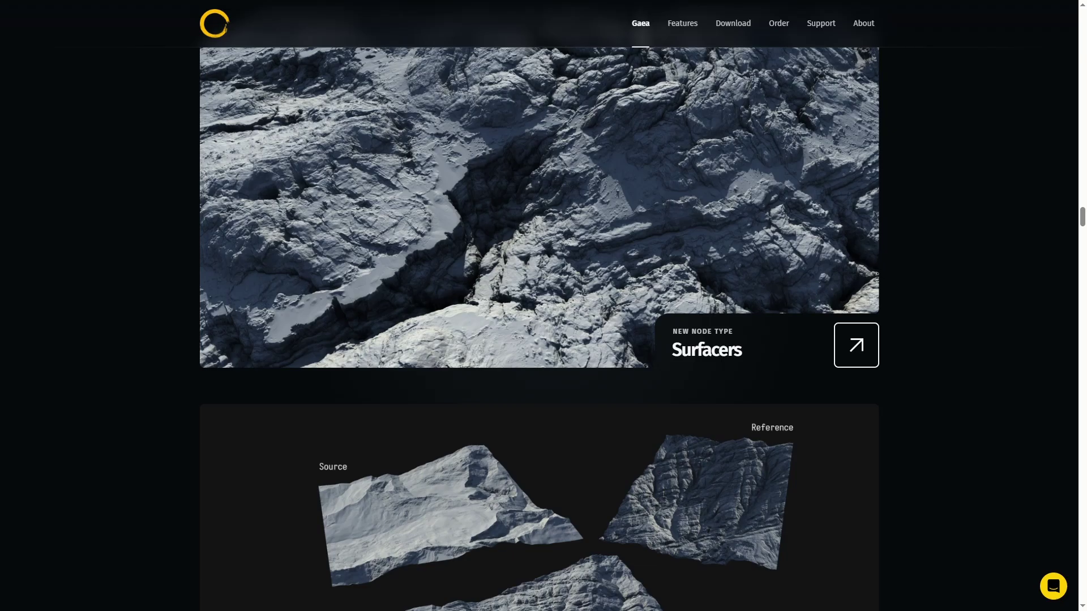
scroll(539, 306, "up", 2)
scroll(590, 285, "down", 15)
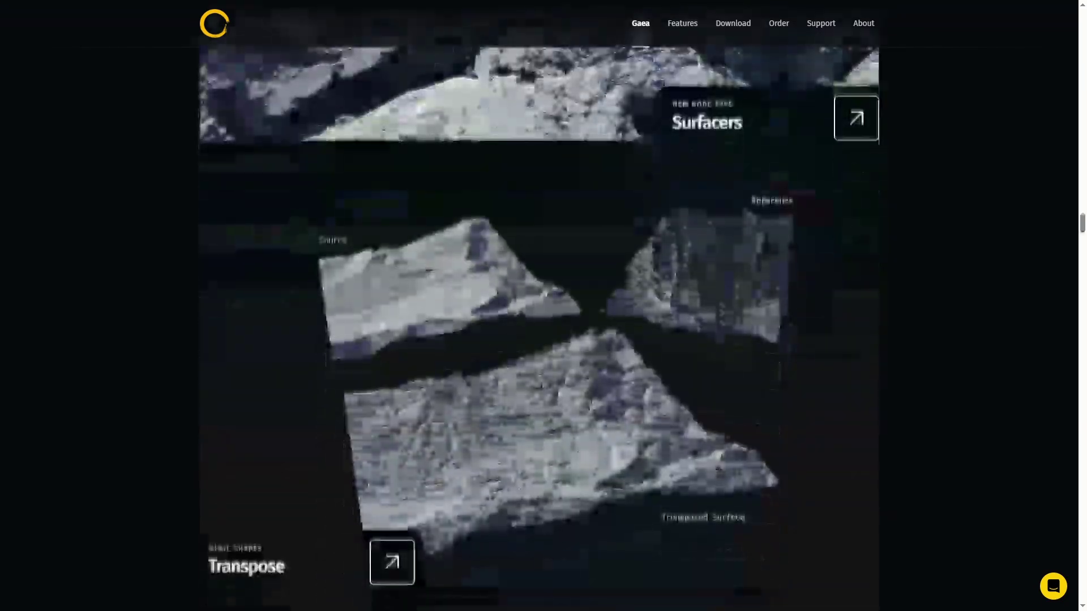
scroll(626, 291, "down", 5)
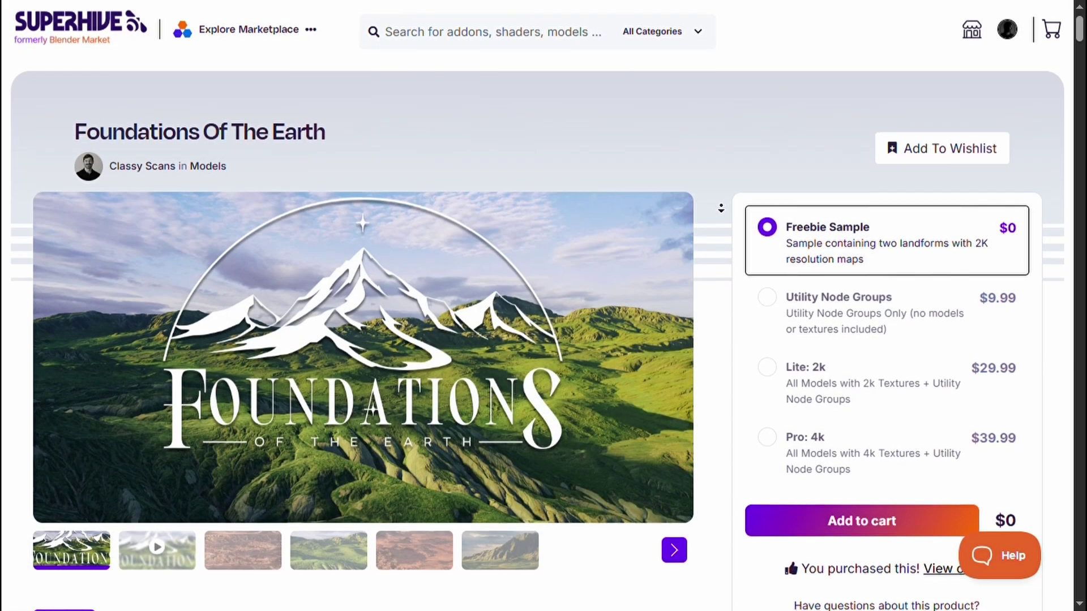
scroll(720, 209, "down", 2)
scroll(720, 208, "down", 1)
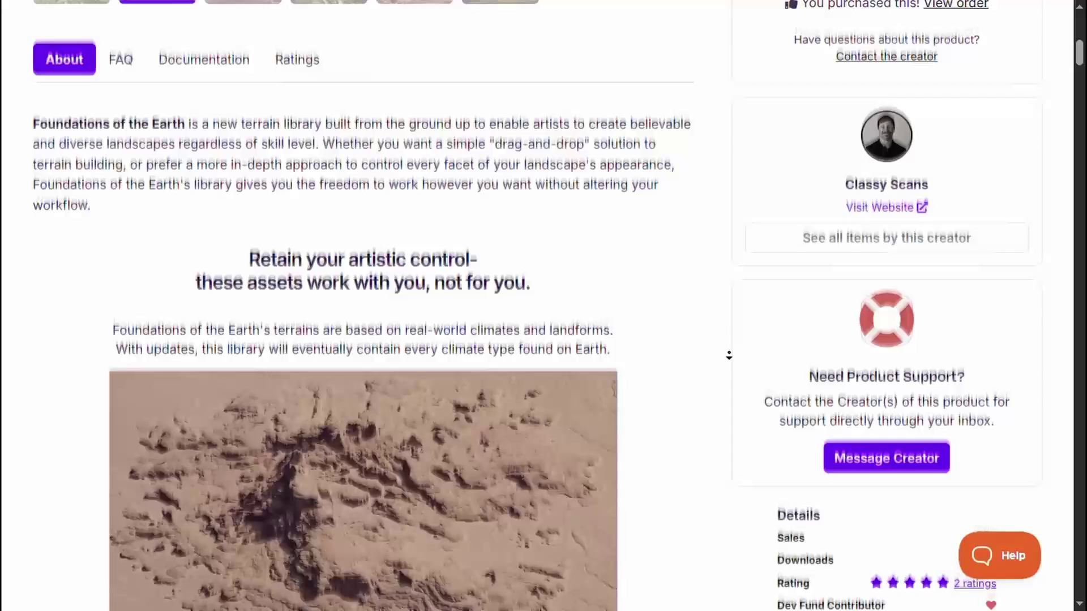
scroll(729, 355, "down", 8)
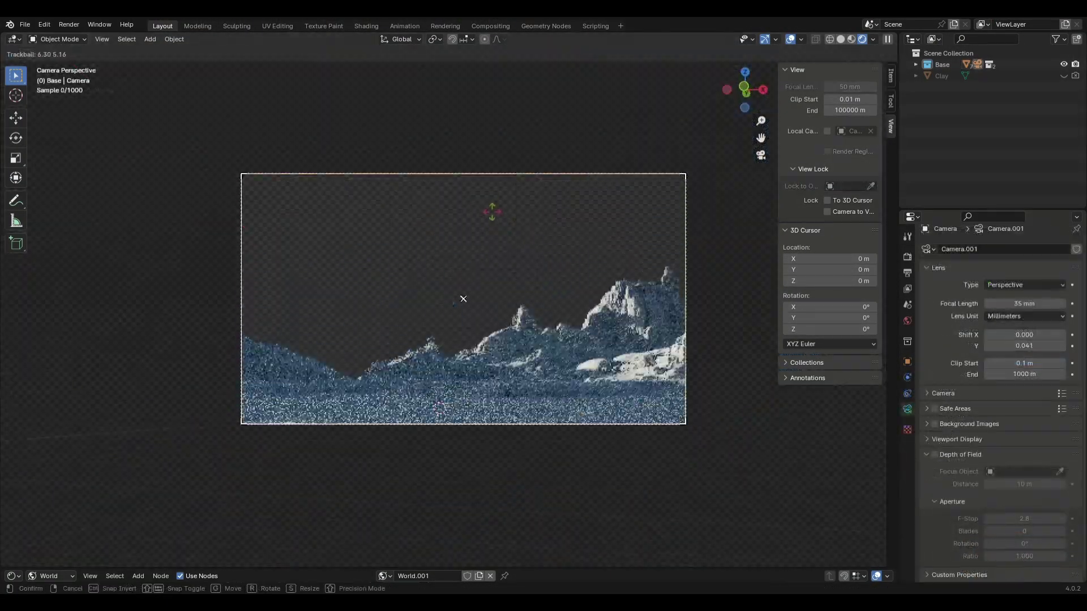
Set the camera's clip end to 10000 m.
left_click(463, 299)
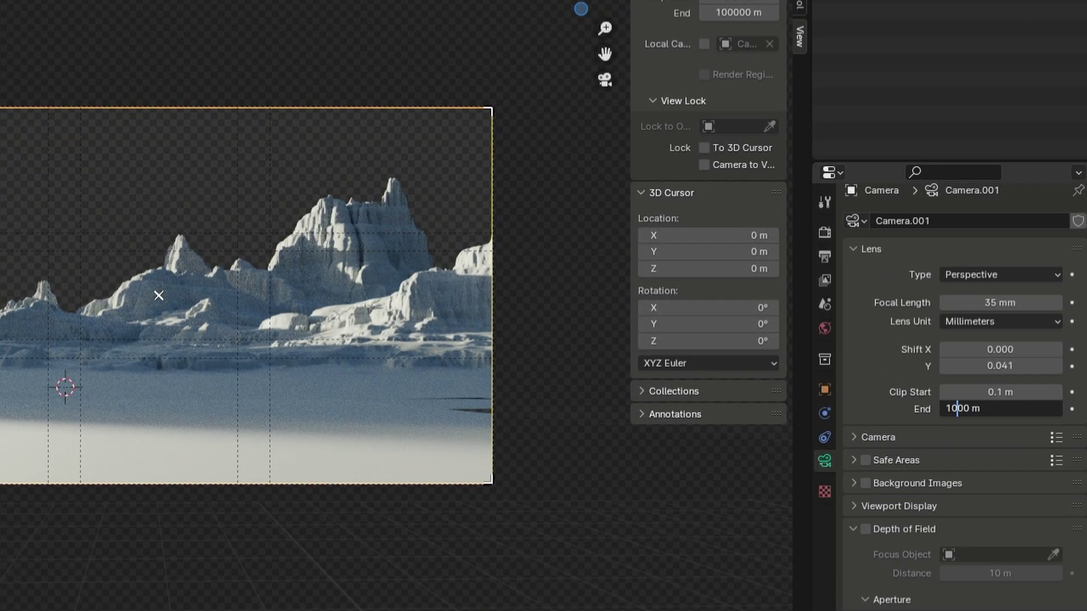
type("0")
key("Return")
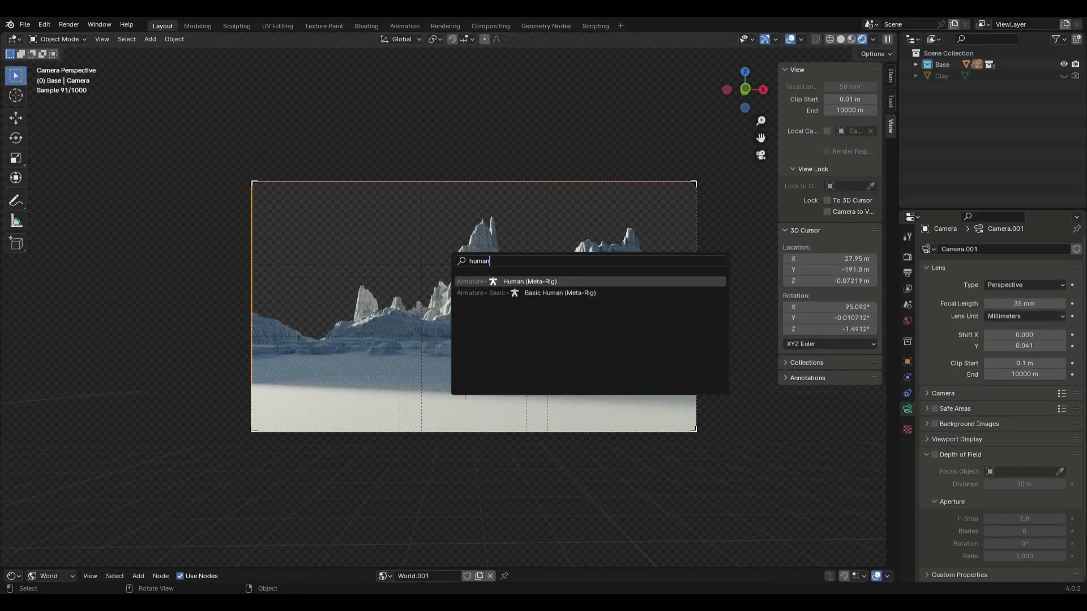
Add a Human meta-rig and raise it vertically above the terrain.
key("Return")
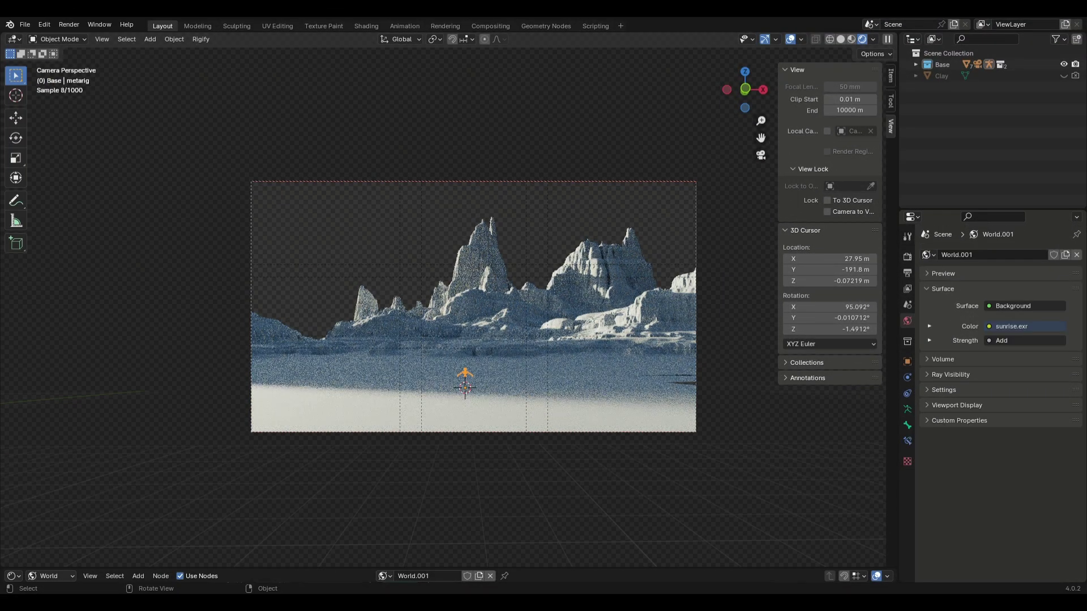
scroll(464, 283, "up", 5)
key("g")
key("z")
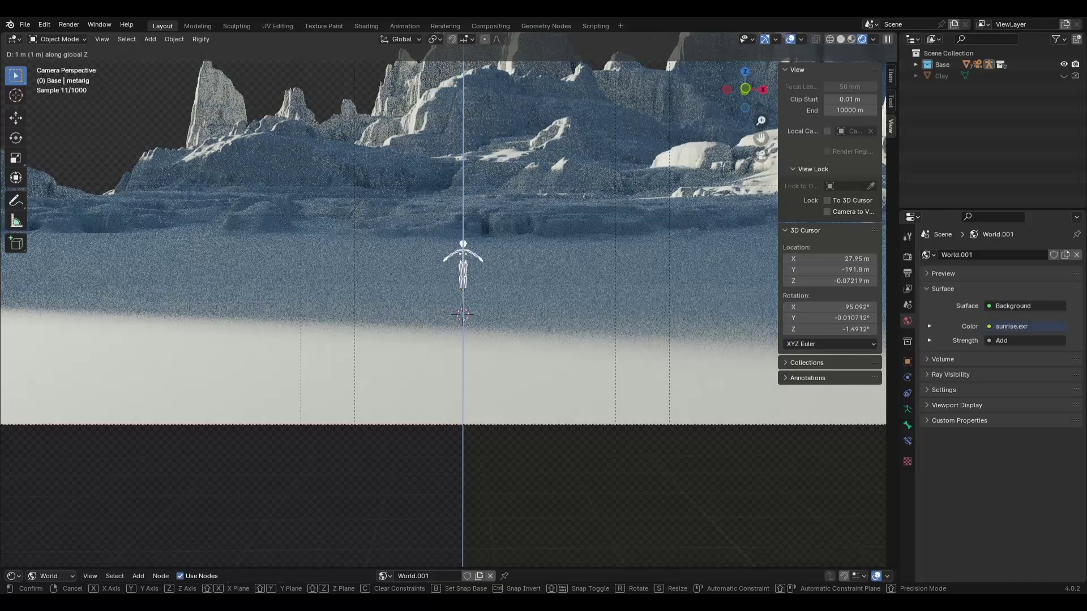
left_click(461, 255)
Slide the figure flat across the ground onto the white patch and check it through the camera.
middle_click_drag(453, 305, 374, 340)
middle_click_drag(265, 388, 220, 402)
key("g")
key("shift+z")
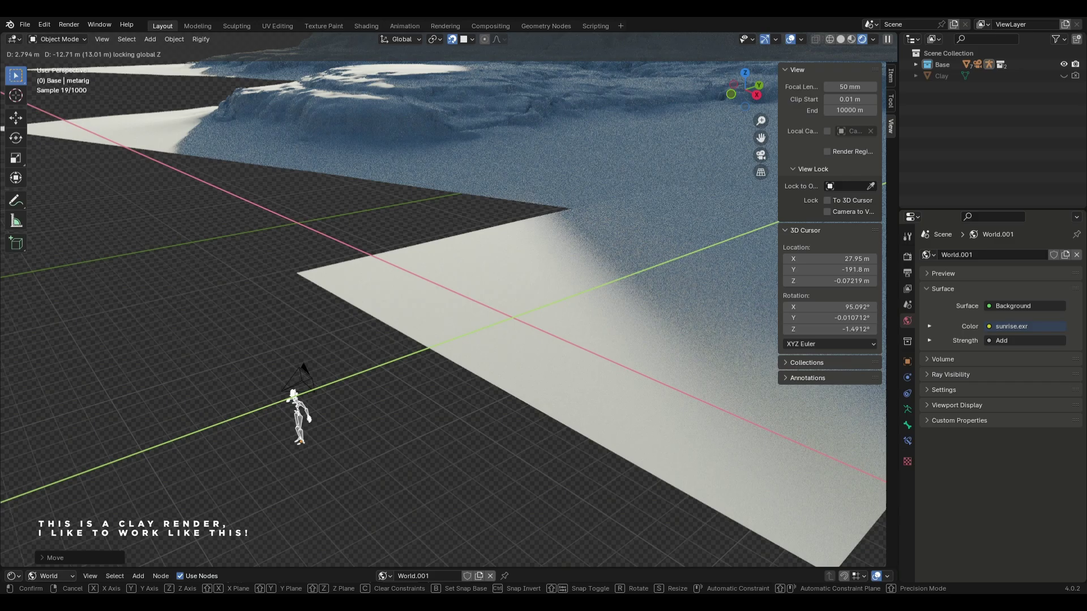
key("Return")
key("KP_0")
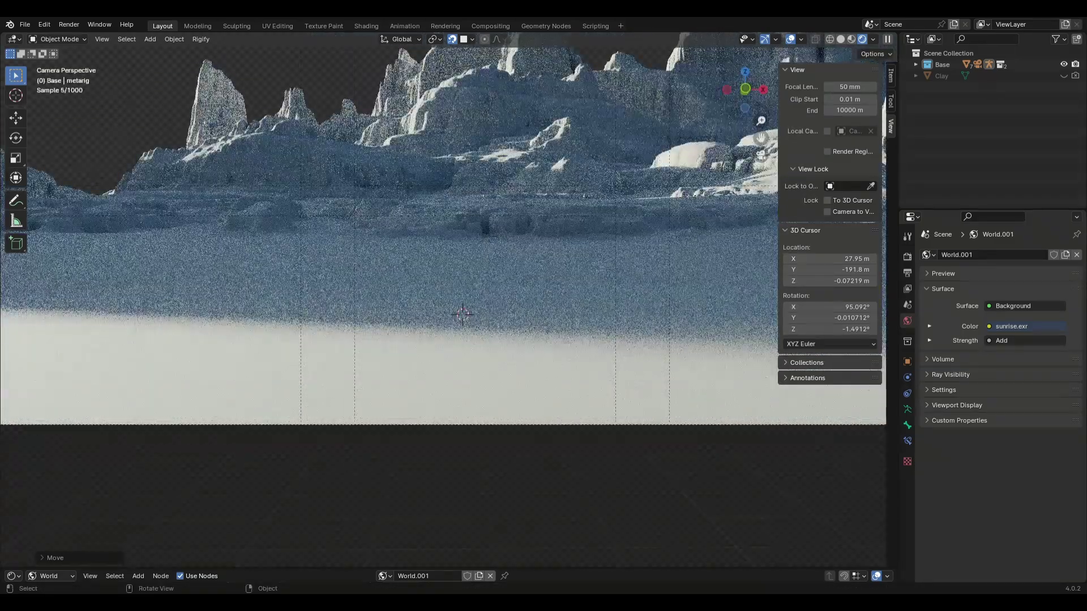
scroll(484, 264, "down", 8)
scroll(484, 264, "up", 4)
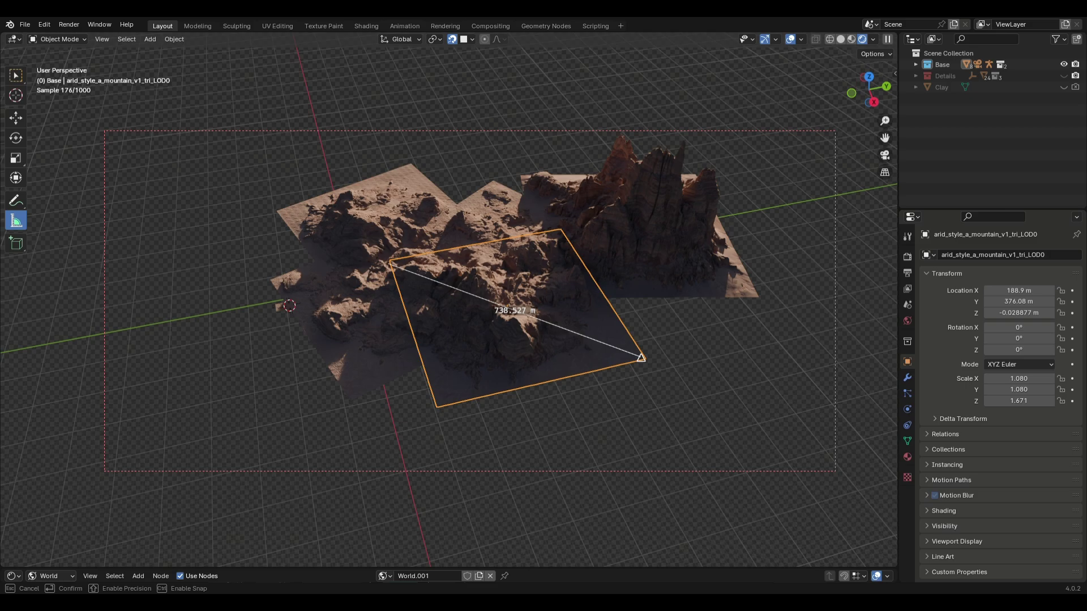
Orbit the terrain tile, then scroll through the 'desert western' rock assets on Fab.
middle_click_drag(589, 284, 620, 303)
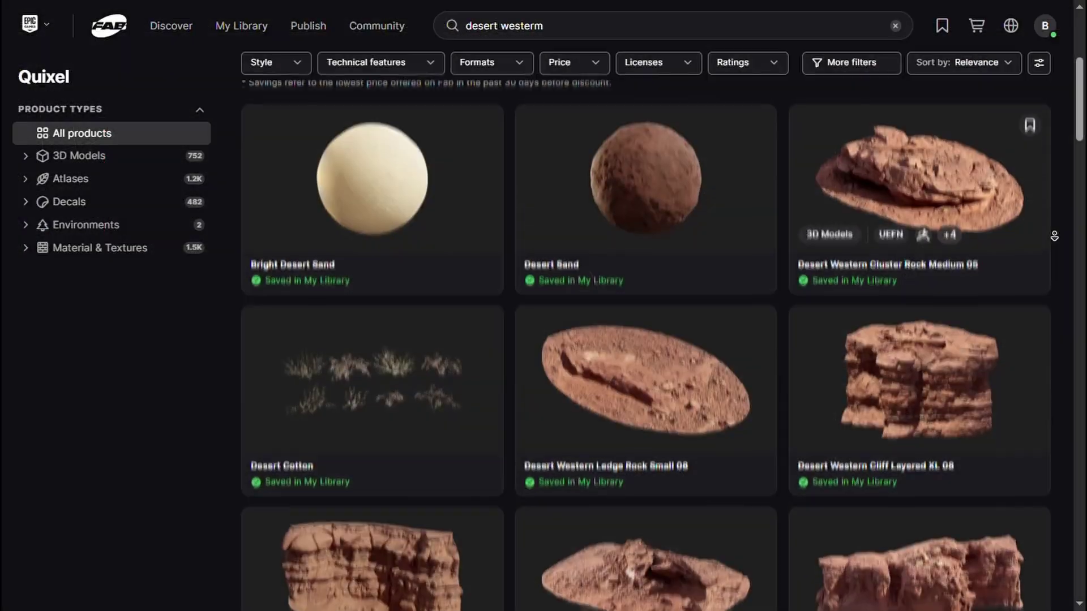
scroll(1054, 236, "down", 6)
scroll(1055, 236, "down", 8)
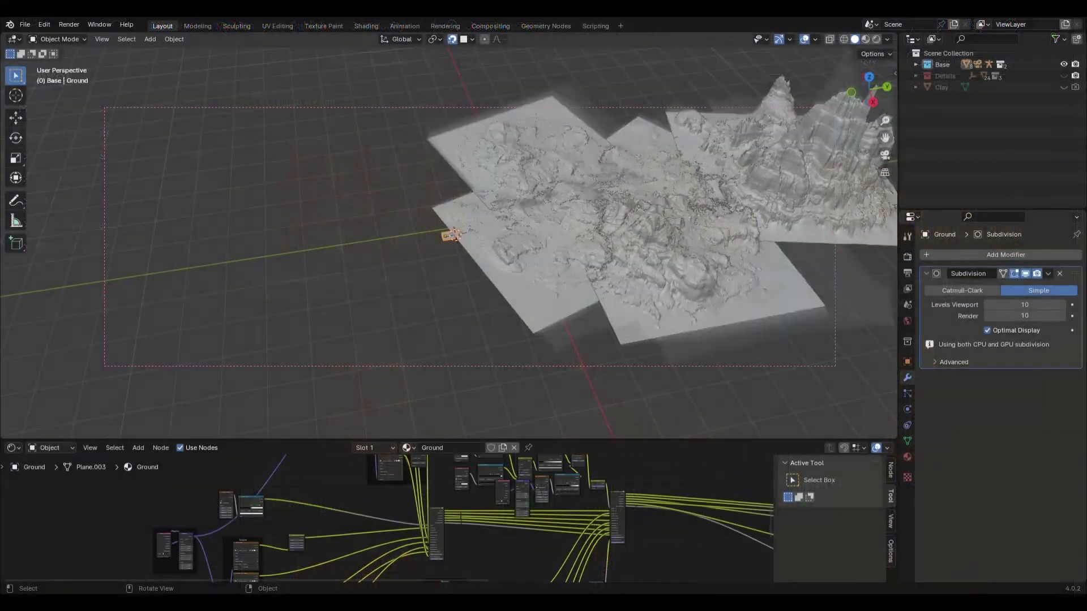
Isolate the Ground plane in Local View, preview it with Rendered shading, and view through the camera.
key("KP_Divide")
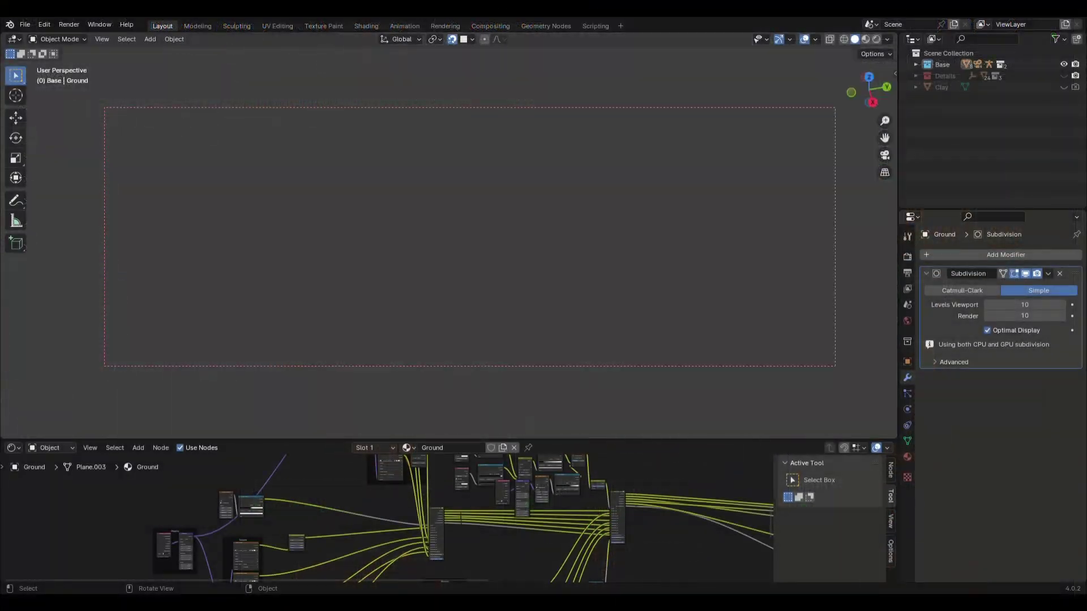
middle_click_drag(510, 255, 557, 243)
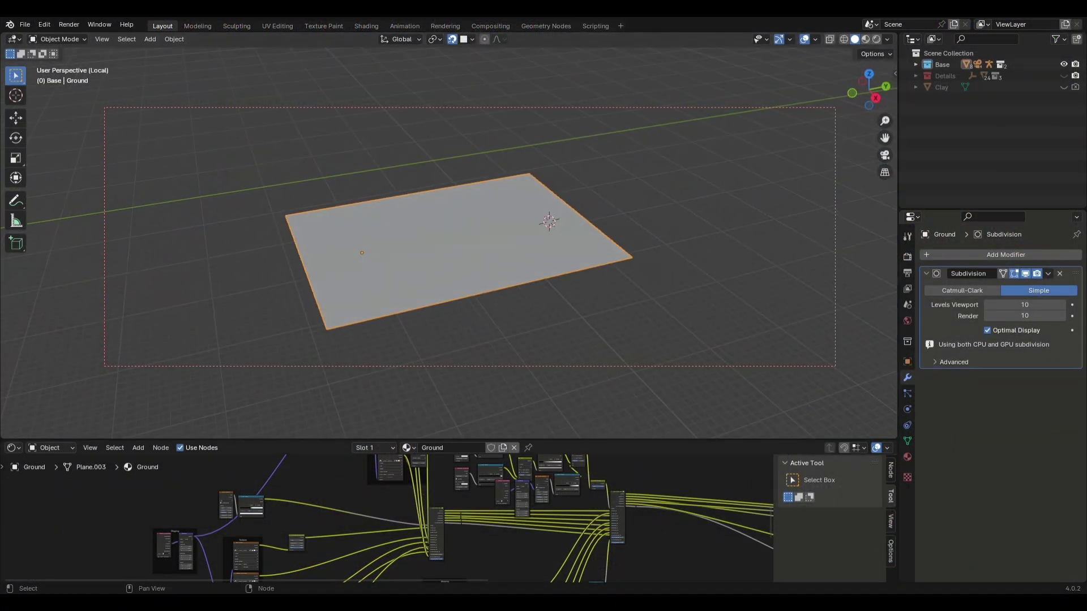
left_click_drag(453, 441, 453, 569)
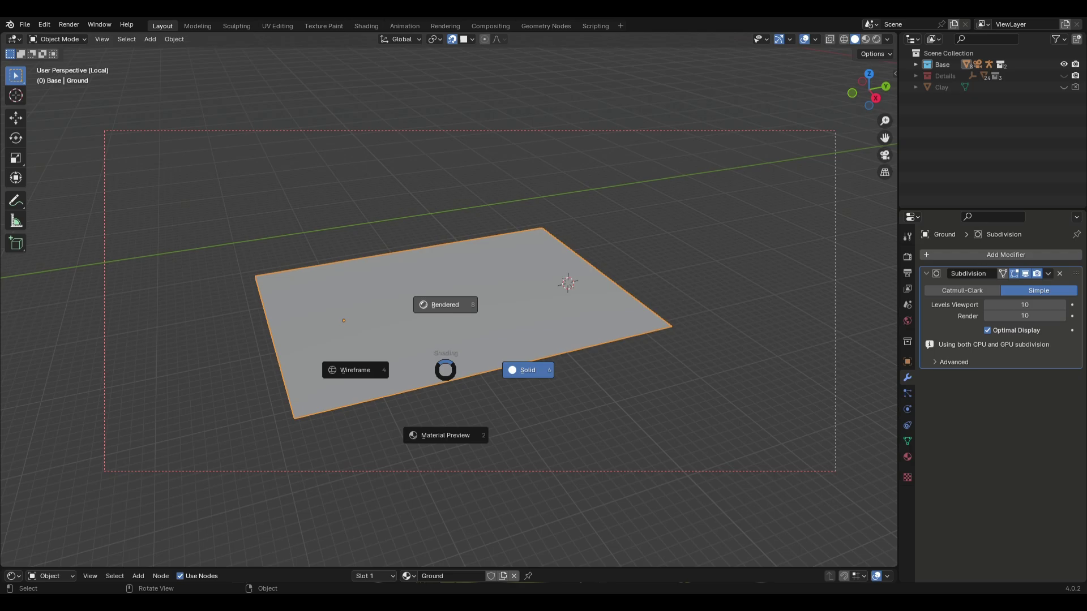
key("8")
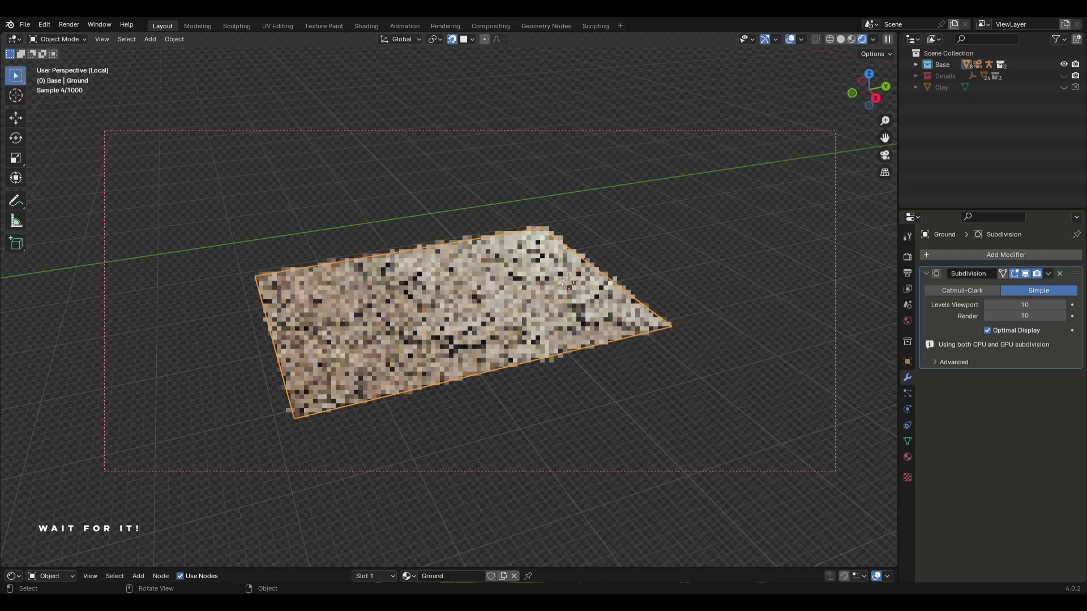
key("KP_0")
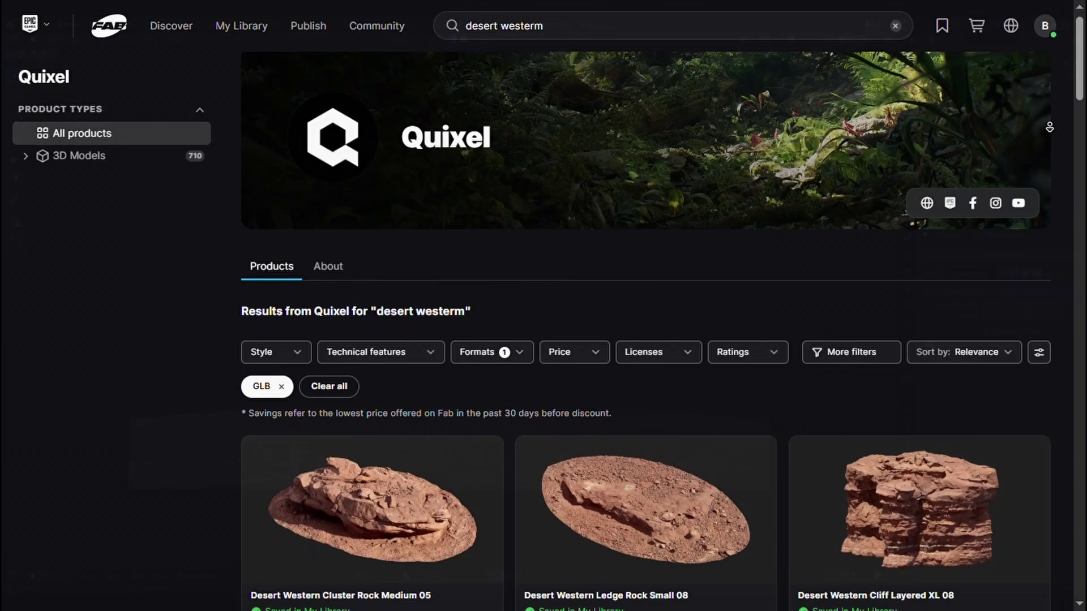
Clear the GLB format filter from the 'desert western' Quixel results and scroll the wider listing.
scroll(646, 332, "down", 3)
scroll(306, 236, "down", 1)
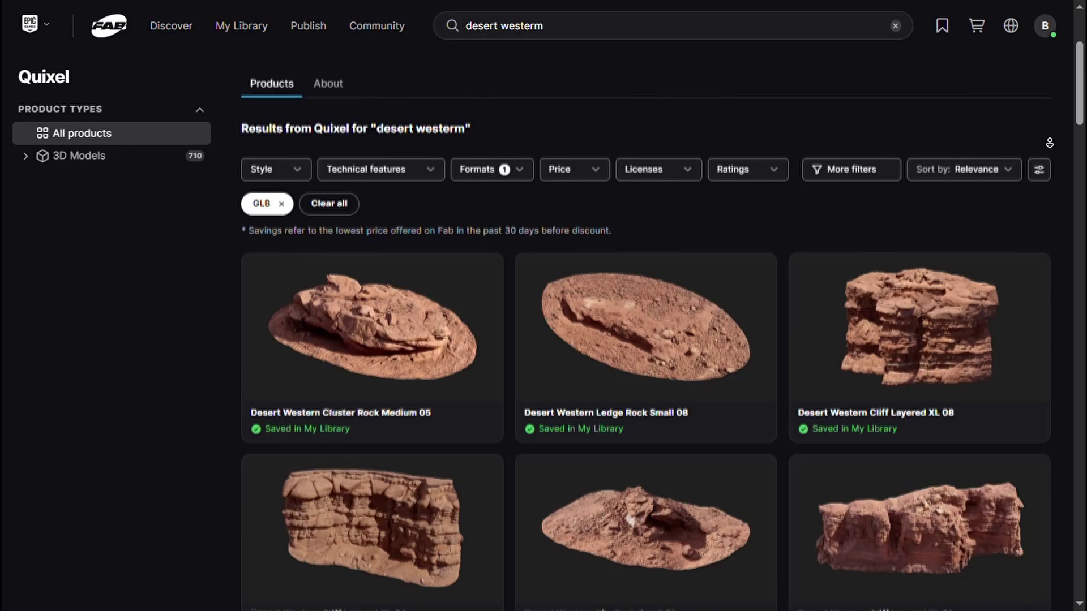
left_click(286, 194)
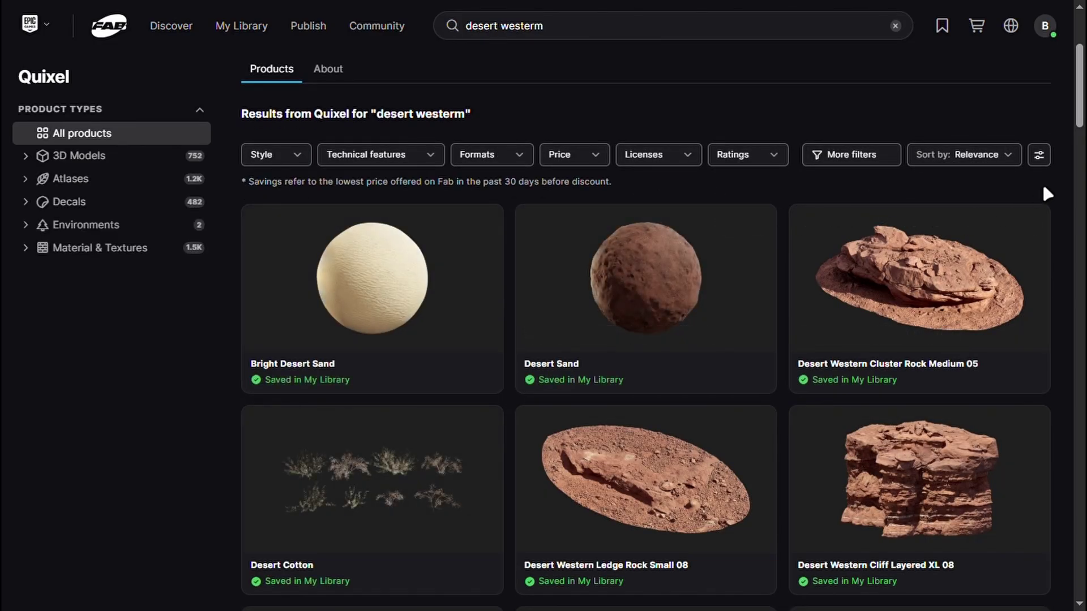
scroll(1057, 209, "down", 2)
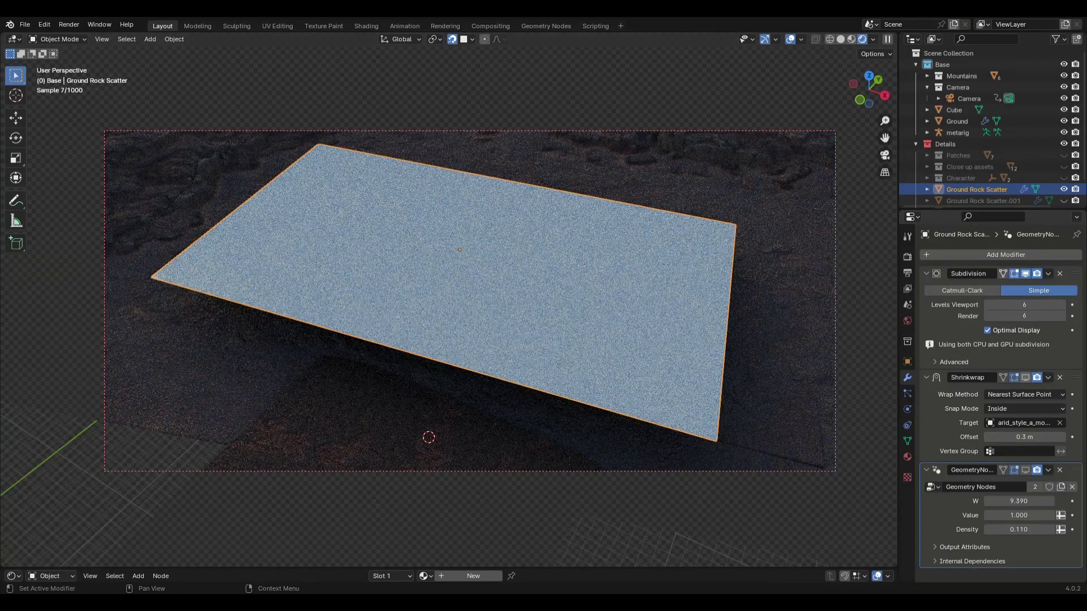
Make a linked duplicate of Ground Rock Scatter and slide it flat to a new spot.
middle_click_drag(470, 340, 481, 272)
middle_click_drag(425, 463, 420, 286)
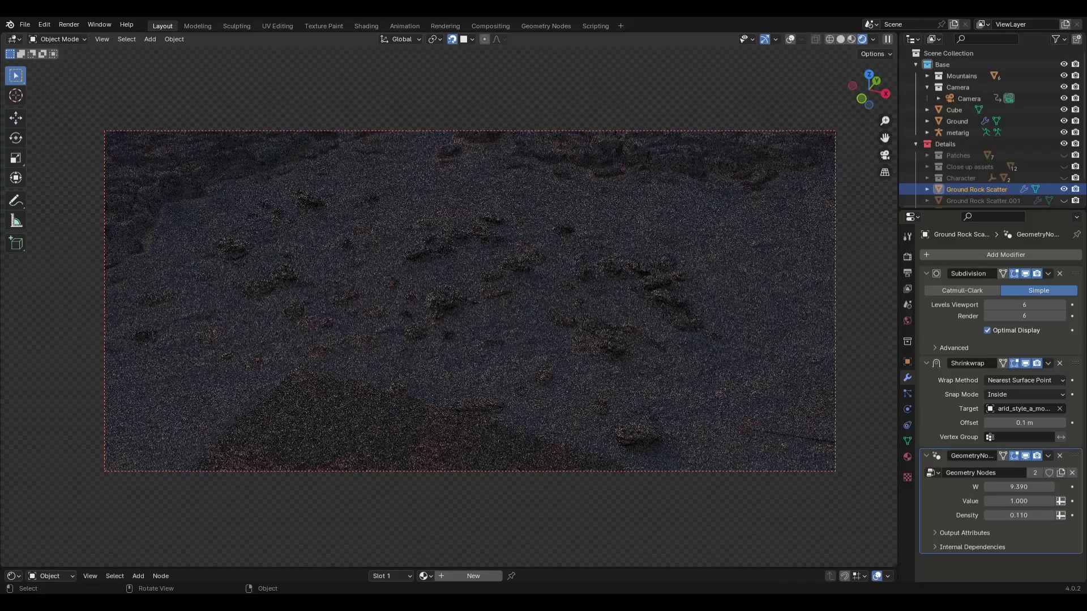
scroll(470, 300, "down", 4)
key("shift+alt+z")
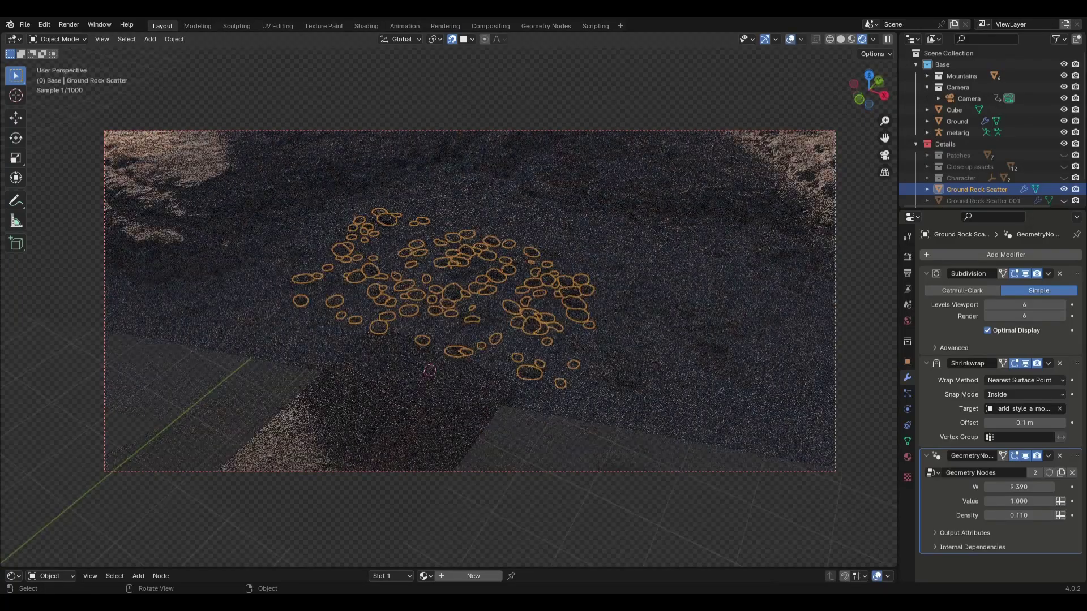
key("shift+z")
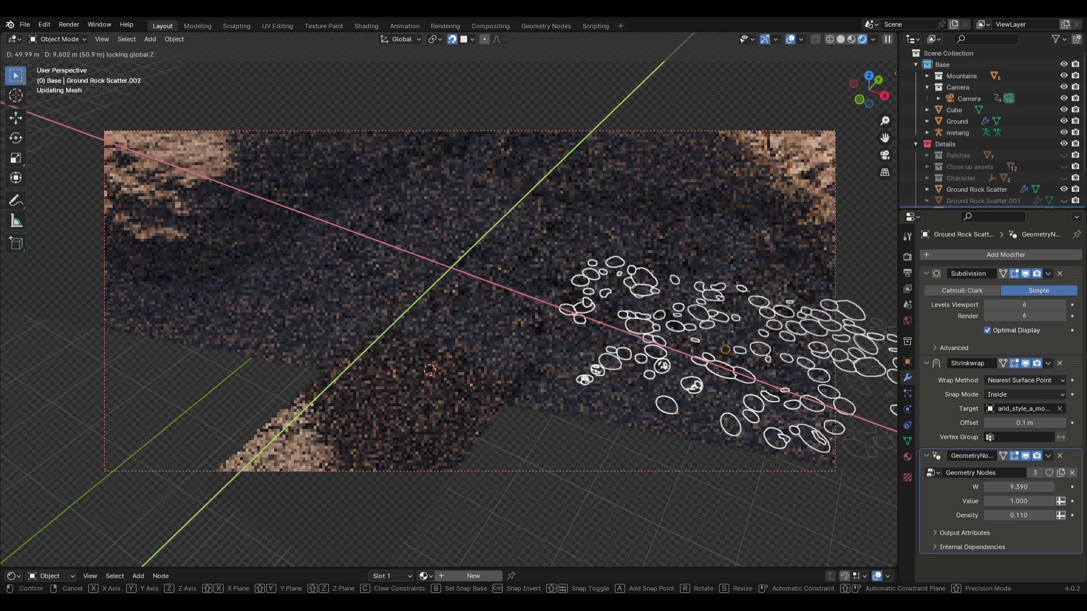
key("Return")
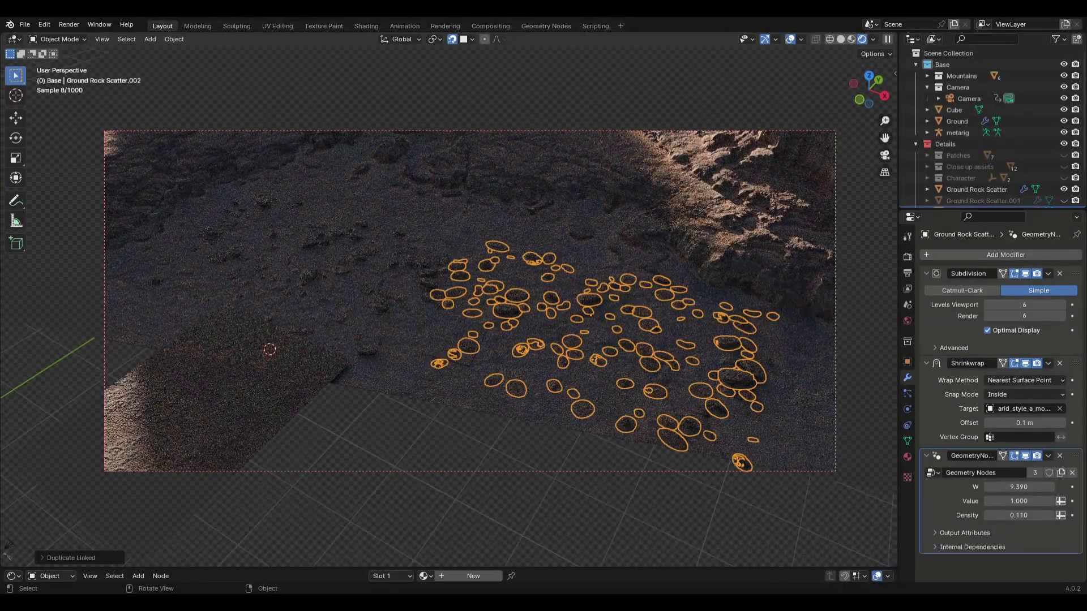
Switch the lower editor to the Geometry Node Editor and enlarge it to show the scatter tree.
middle_click_drag(317, 487, 263, 488)
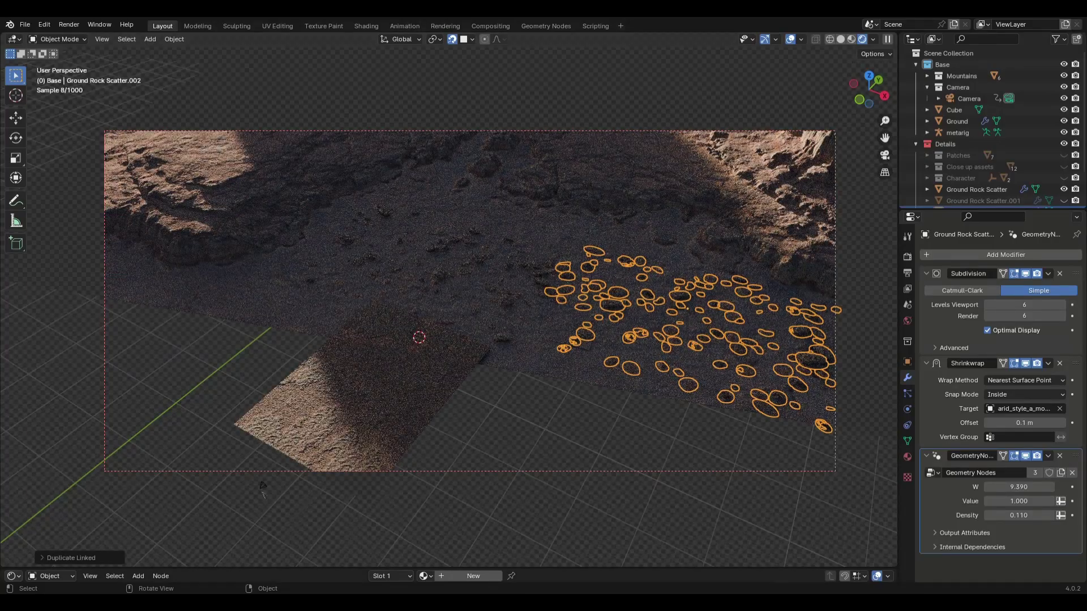
left_click(14, 576)
left_click(46, 527)
left_click_drag(262, 569, 262, 214)
middle_click_drag(340, 424, 424, 387)
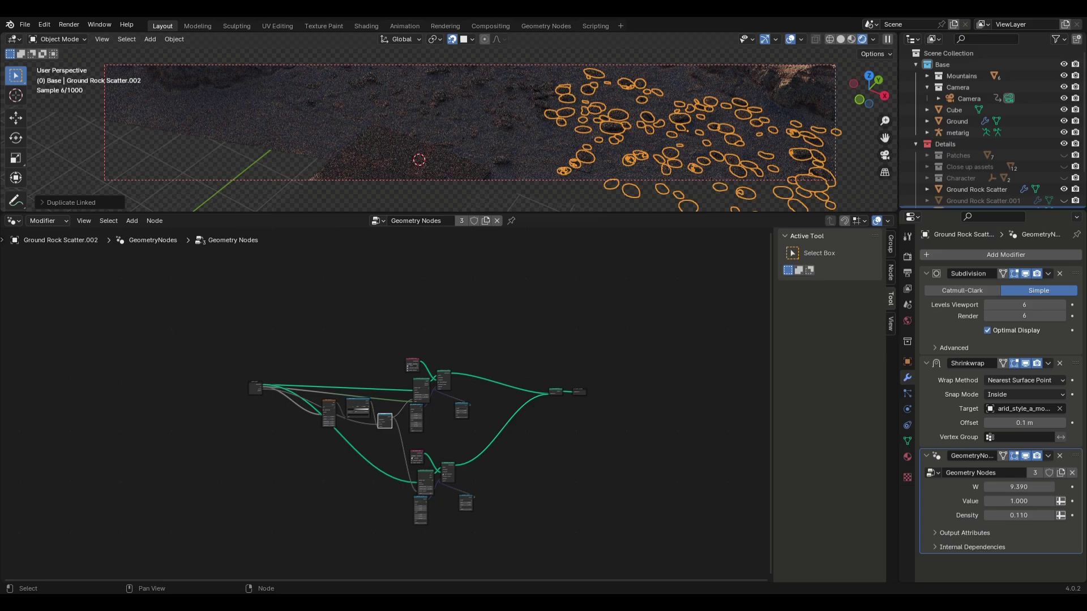
key("ctrl+space")
scroll(532, 374, "up", 1)
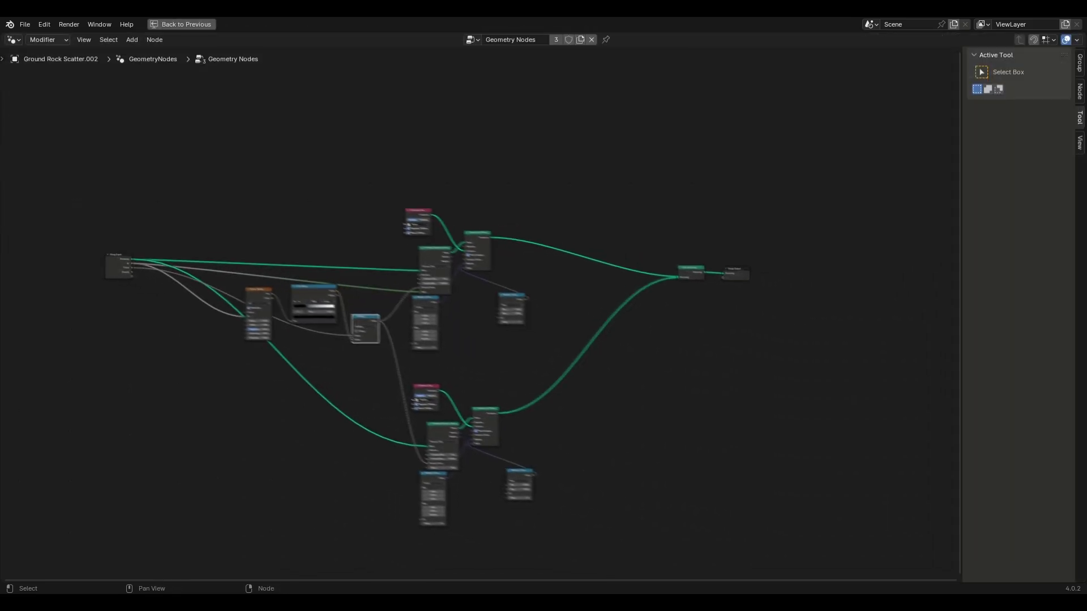
scroll(315, 494, "up", 3)
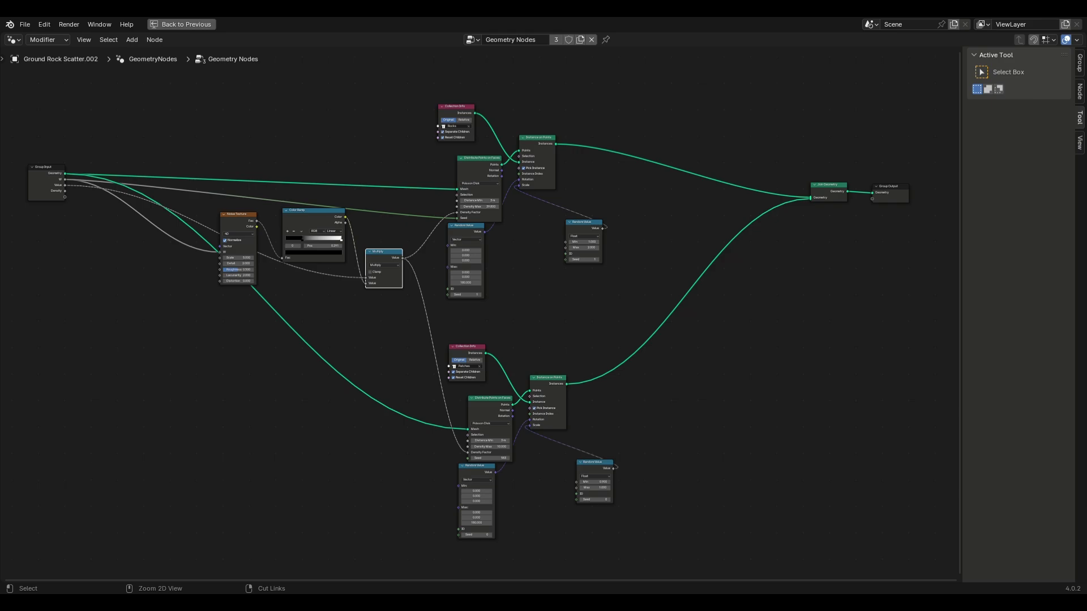
key("ctrl+space")
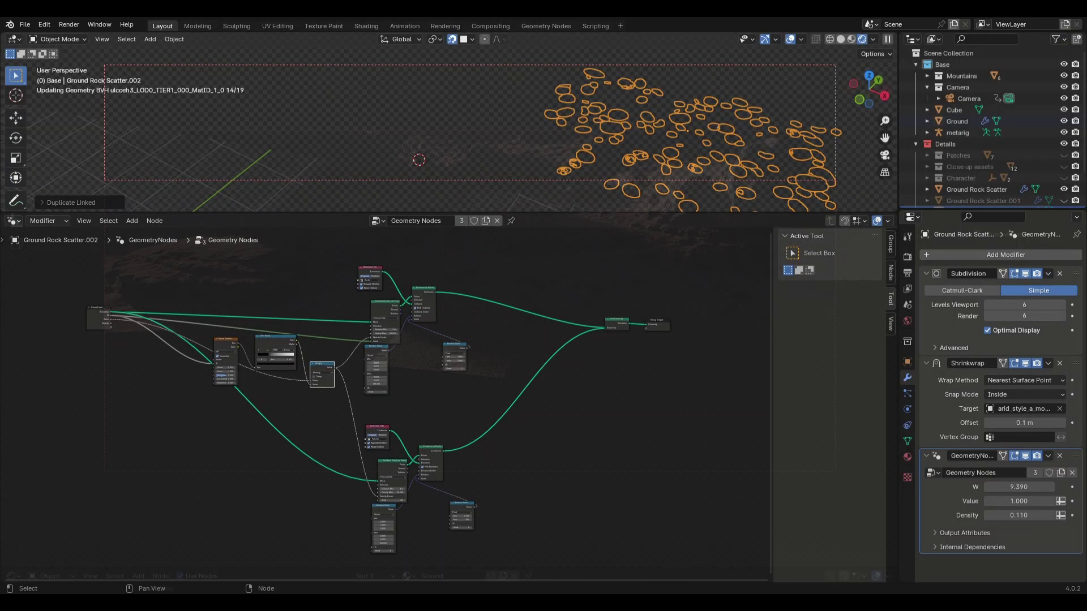
View through the camera and bring the Ground material's node tree into view.
key("ctrl+space")
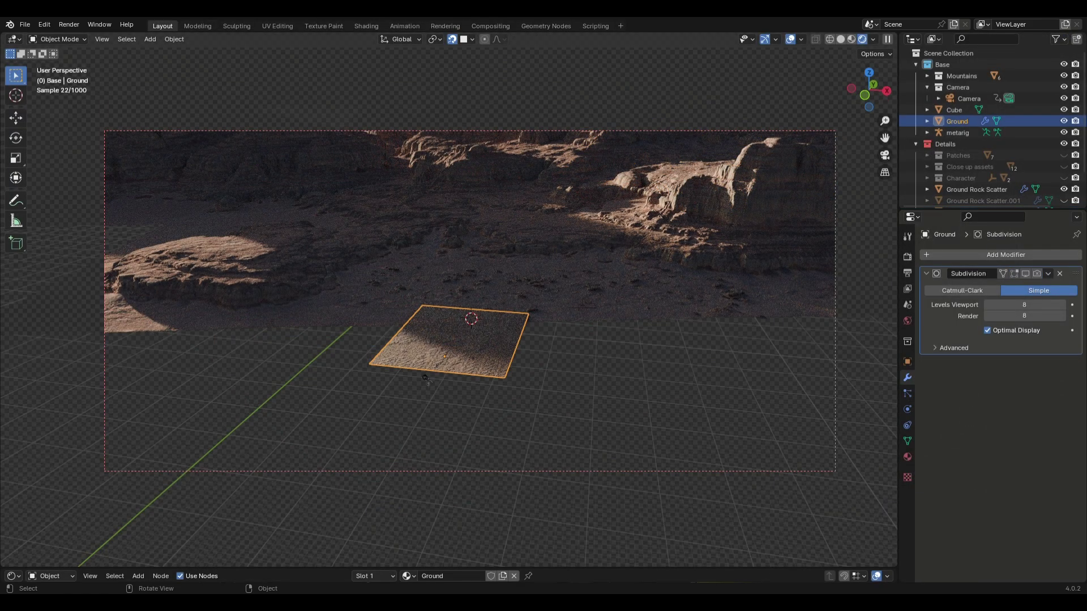
key("KP_0")
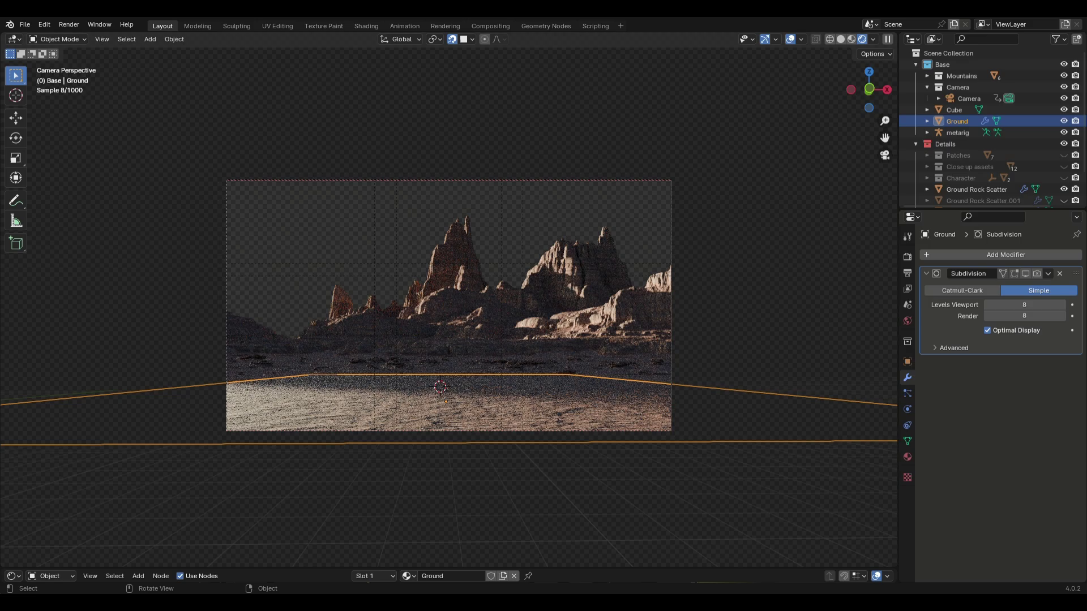
left_click_drag(453, 569, 453, 311)
scroll(487, 442, "down", 3)
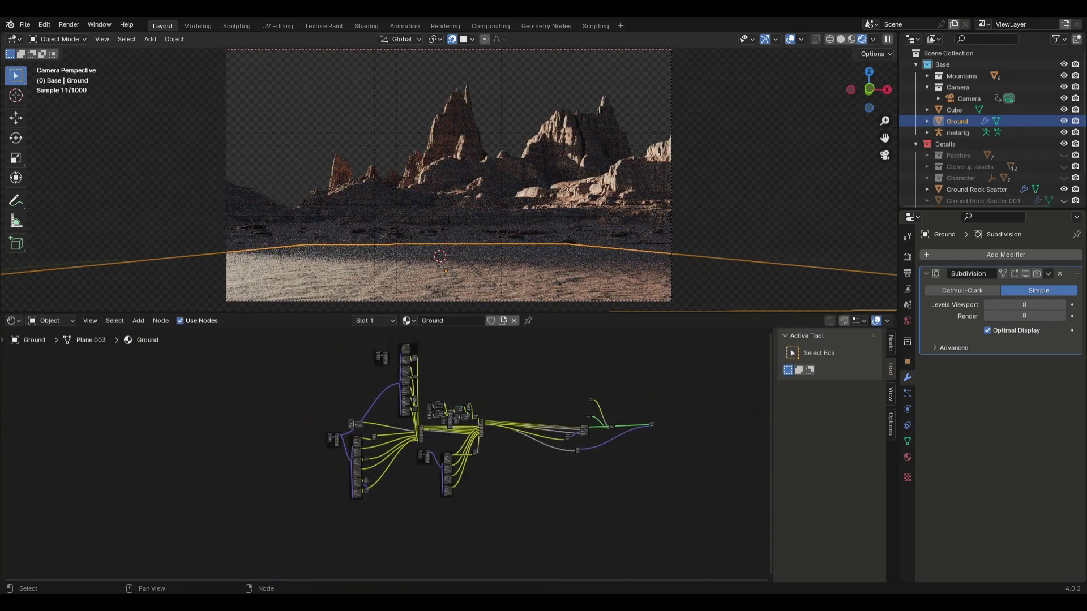
scroll(487, 441, "up", 3)
scroll(397, 430, "up", 8)
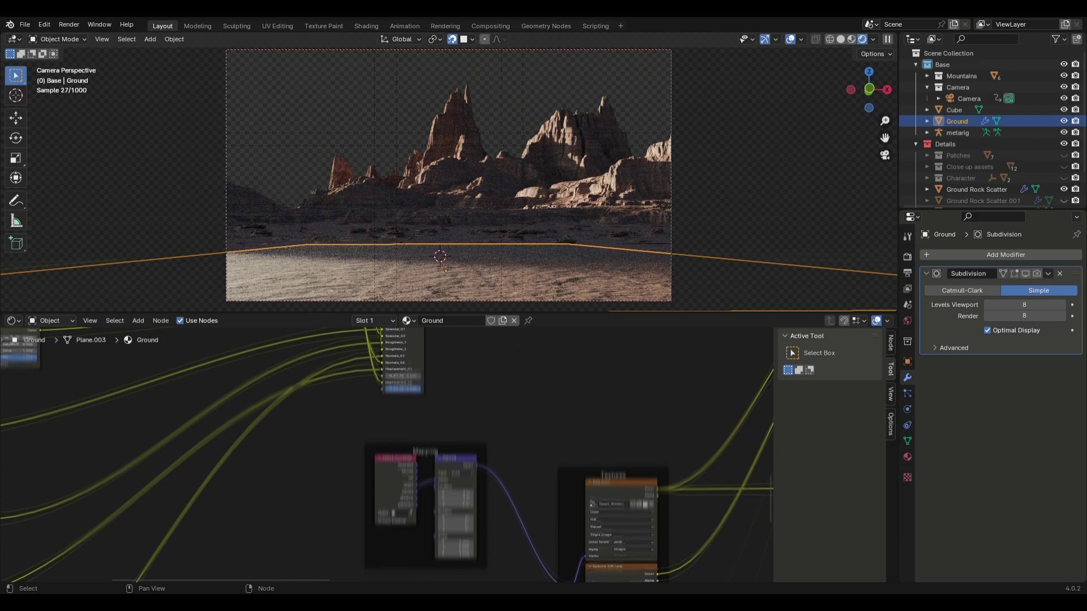
scroll(385, 453, "down", 1)
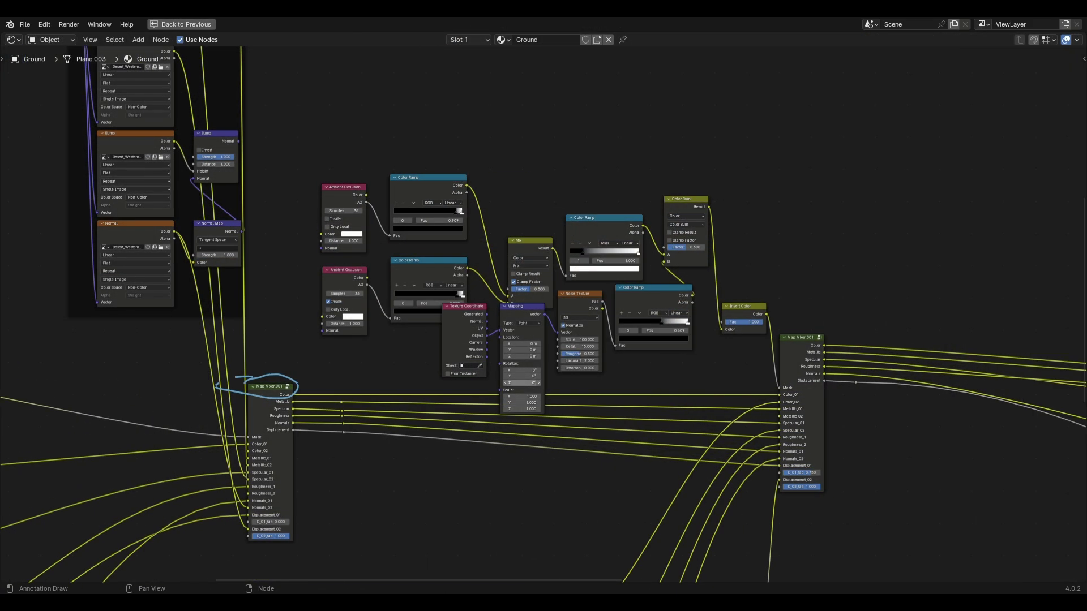
Circle the Ground material's mask-building nodes with an annotation labelled 'Mask B+W'.
key("t")
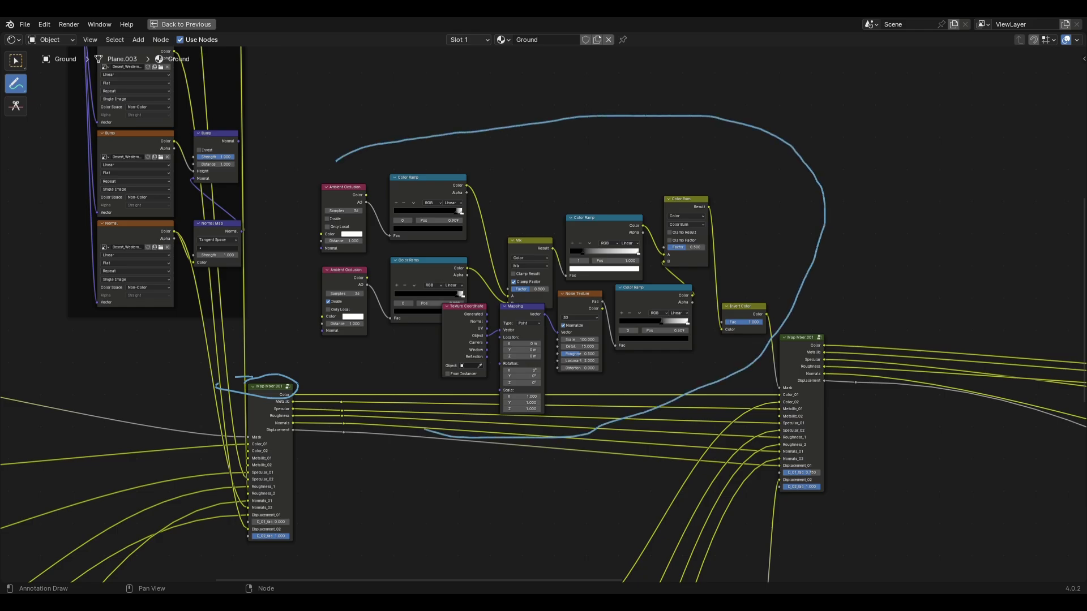
left_click_drag(338, 162, 362, 148)
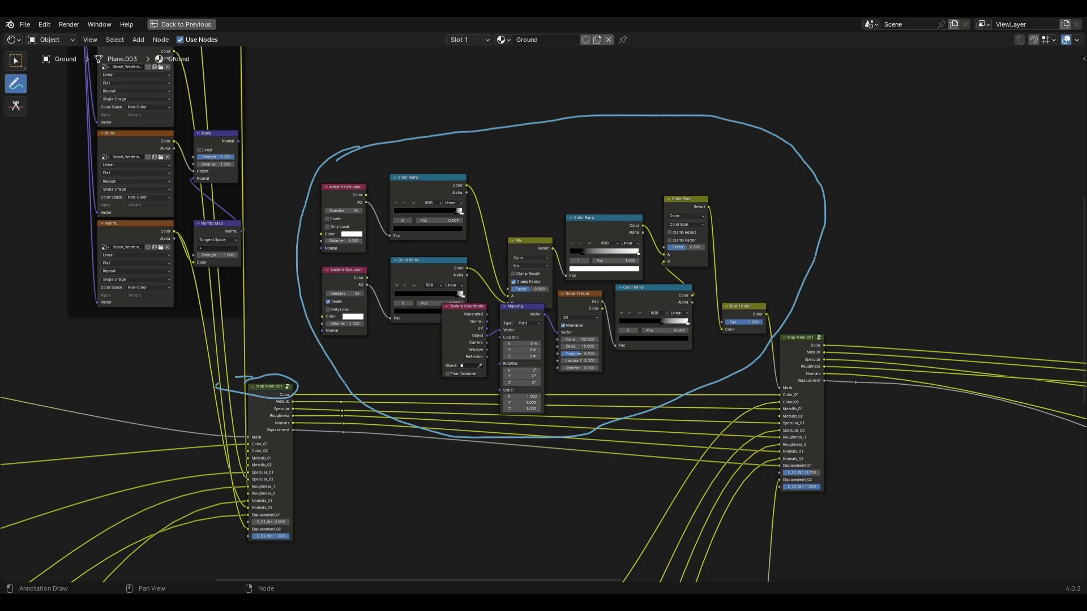
scroll(577, 232, "up", 2)
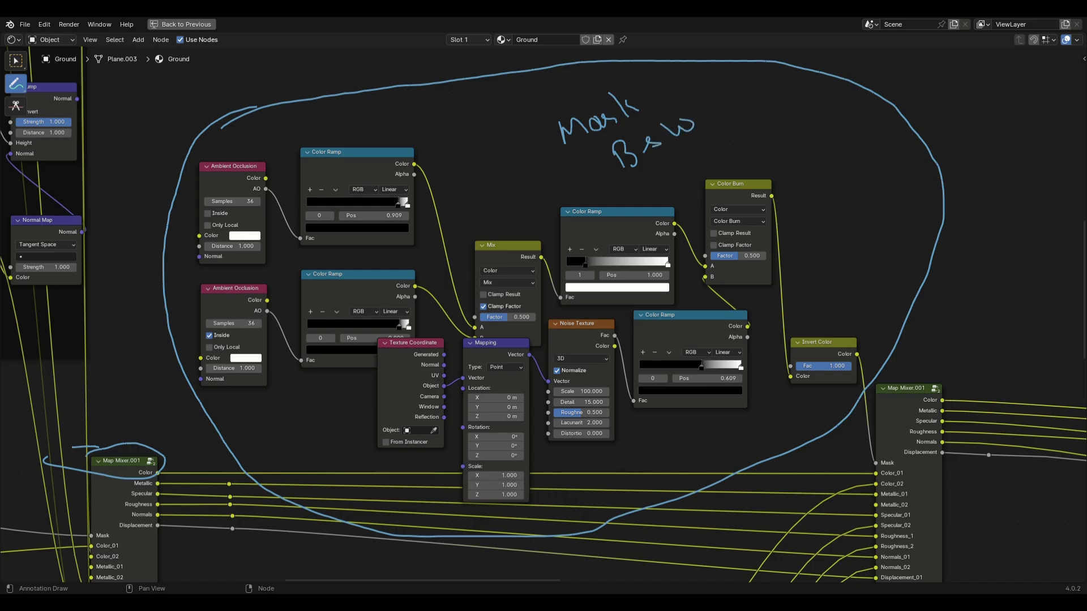
key("ctrl+space")
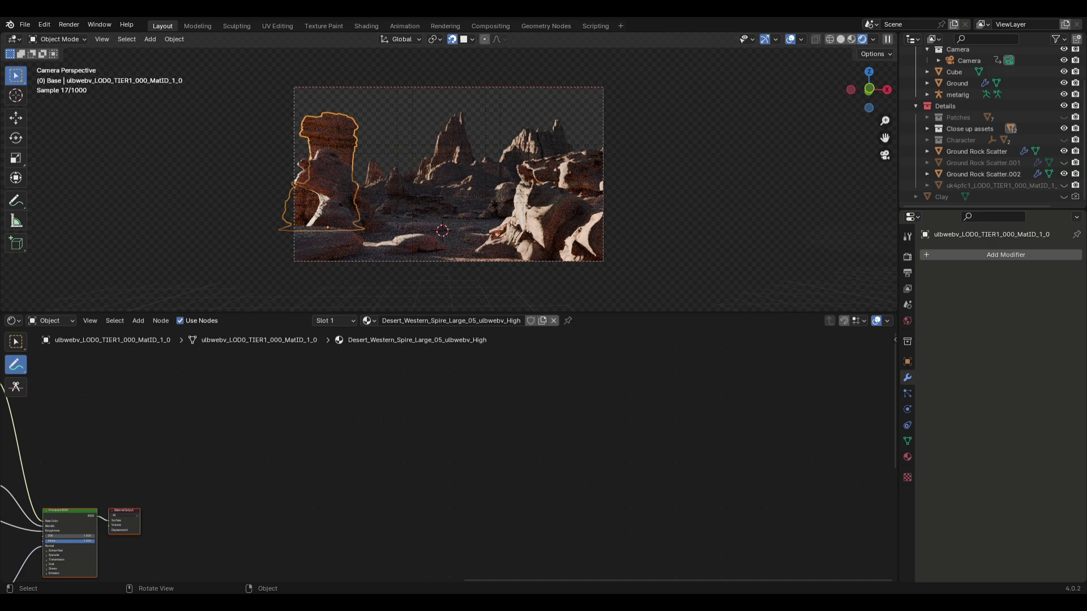
Delete Ground Rock Scatter.002 from the Outliner.
left_click(476, 249)
left_click_drag(447, 312, 447, 569)
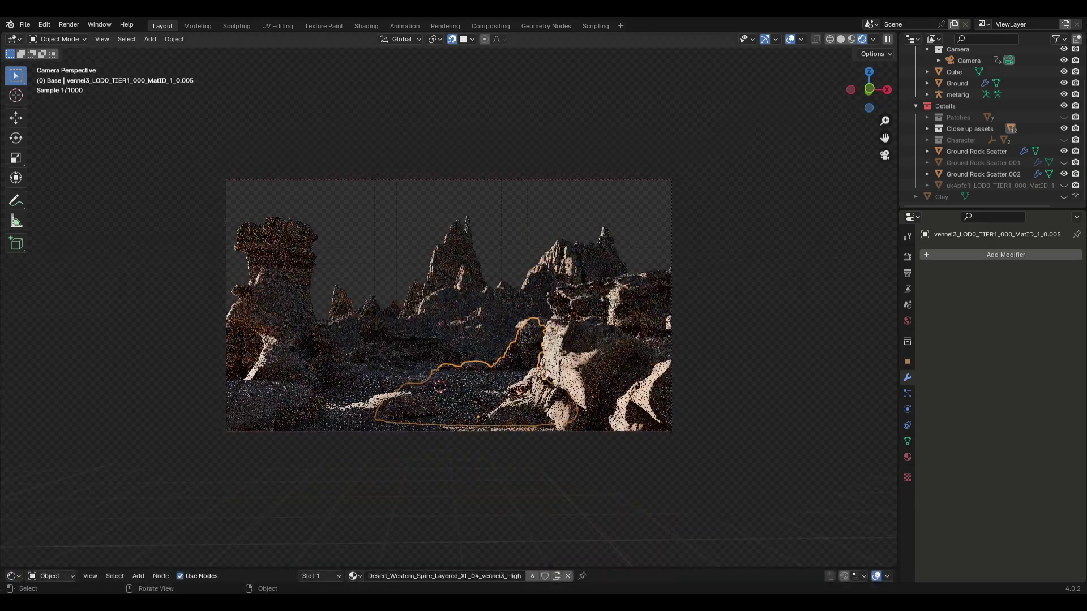
scroll(448, 306, "down", 1)
left_click(984, 174)
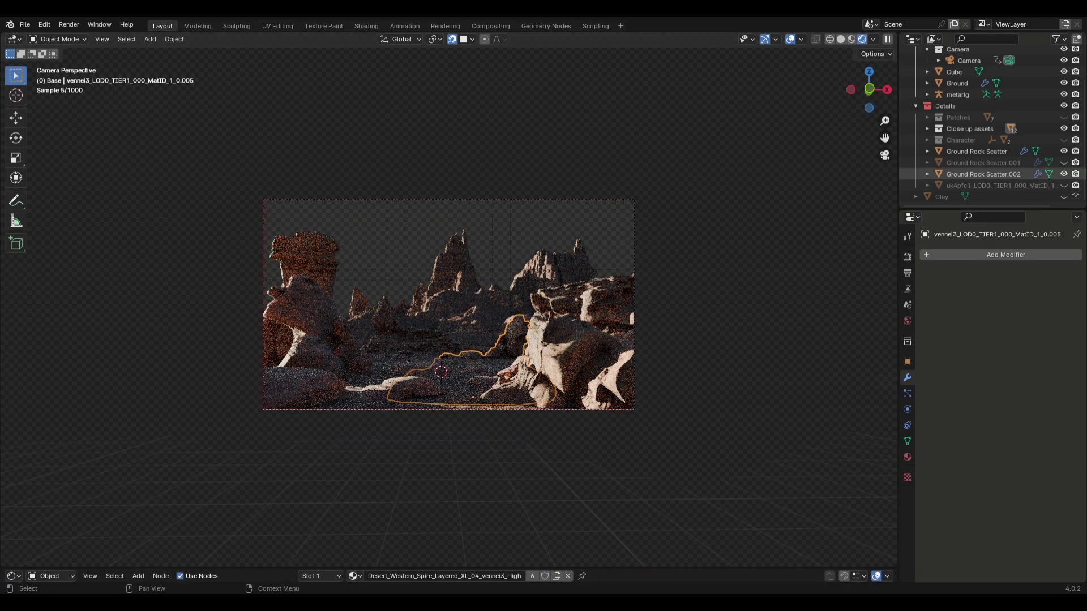
key("Delete")
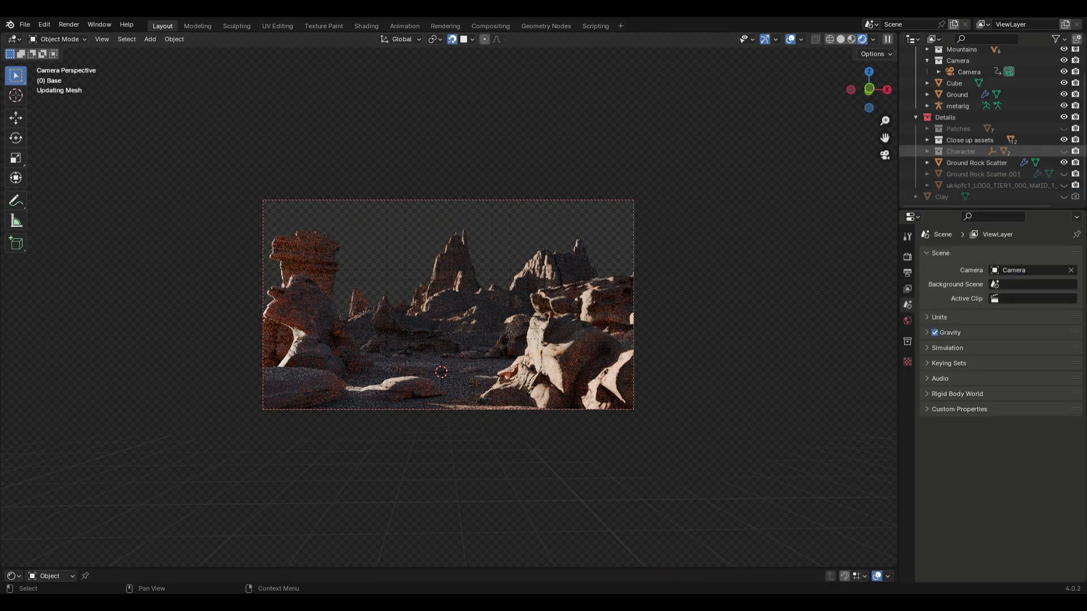
Unhide Ground Rock Scatter.001, the extra scanned rock and the Patches collection.
left_click(1065, 174)
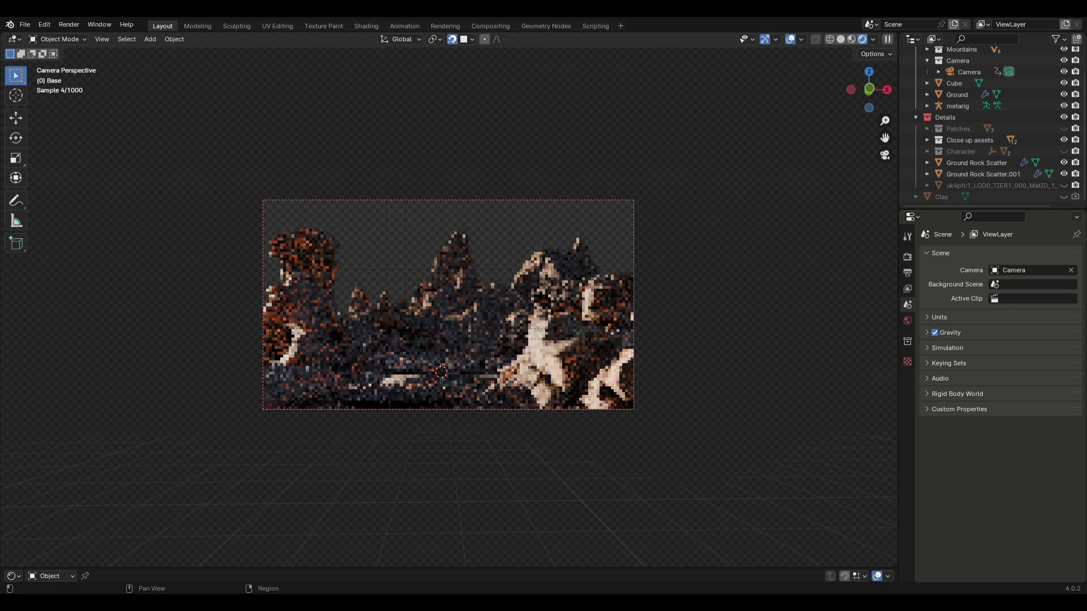
left_click(1065, 185)
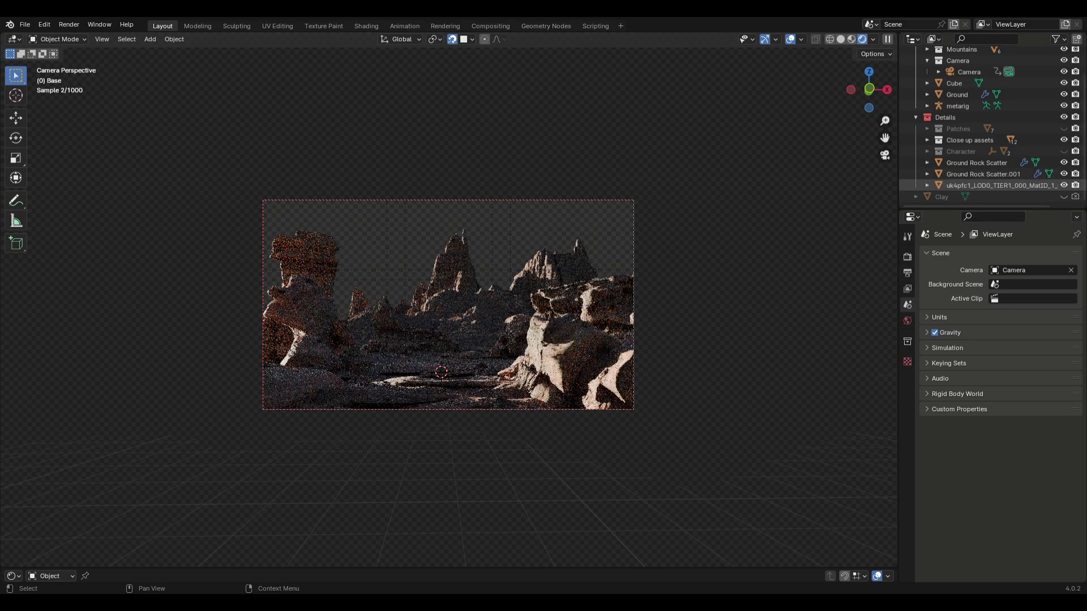
left_click(1065, 129)
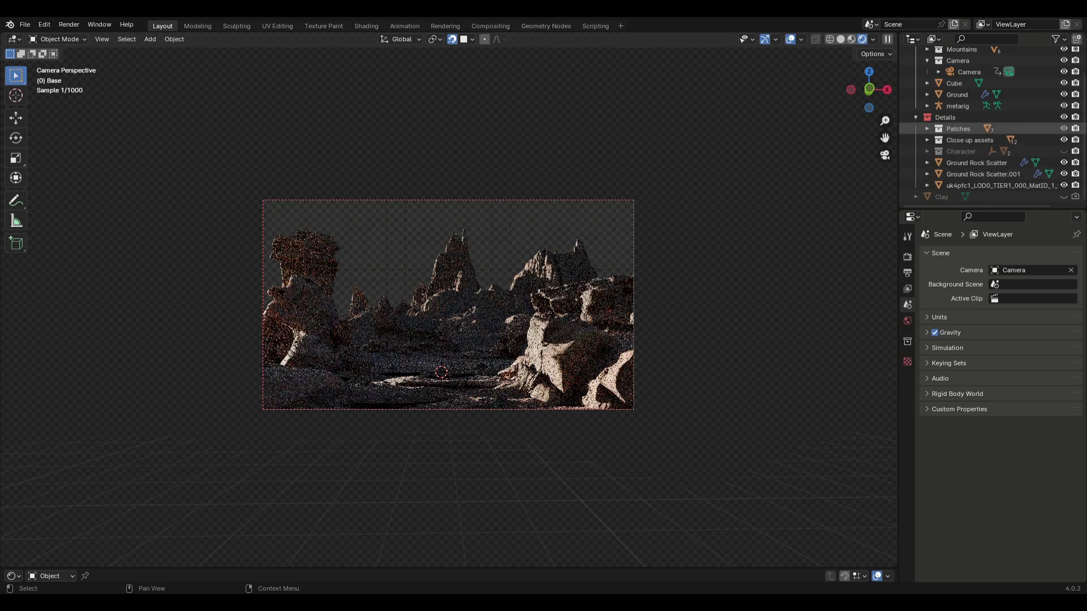
scroll(821, 147, "up", 2)
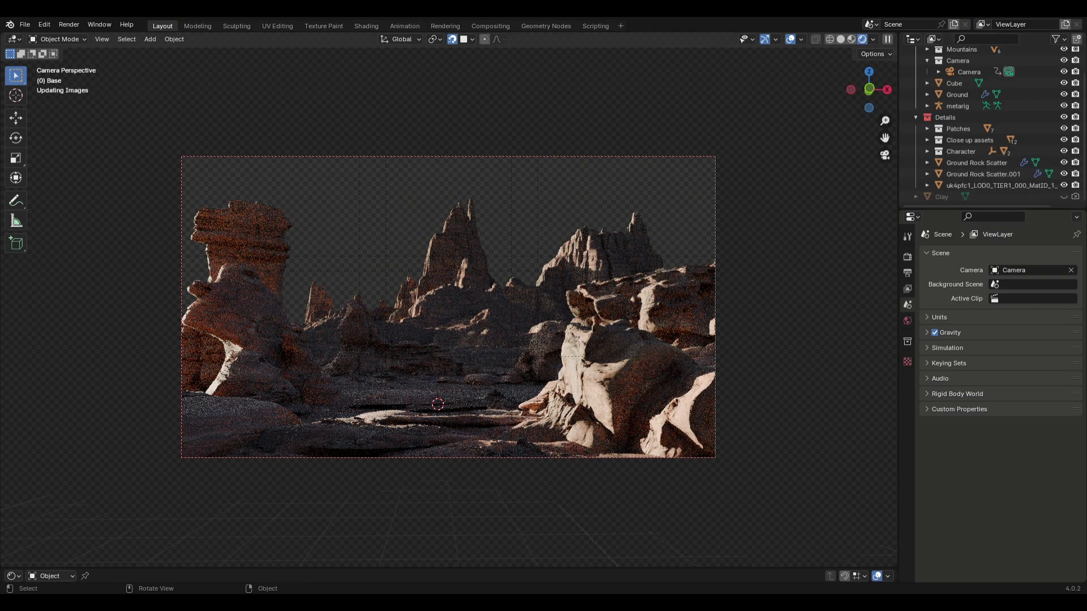
scroll(448, 308, "up", 1)
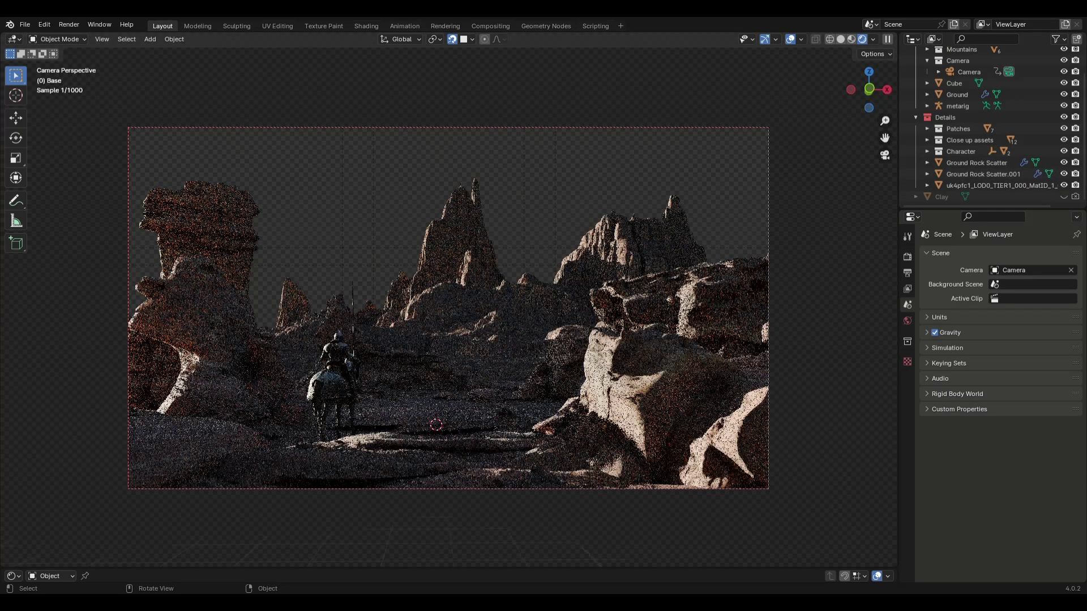
Sketch a rule-of-thirds grid with Annotate and browse the Poly Haven models library.
key("shift+space")
key("d")
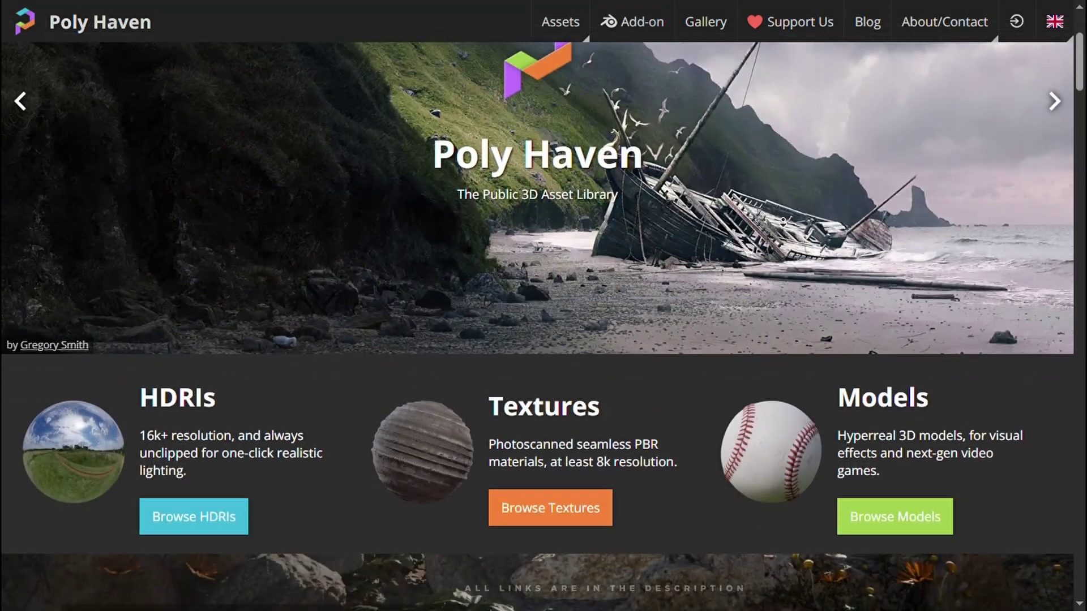
scroll(888, 419, "down", 3)
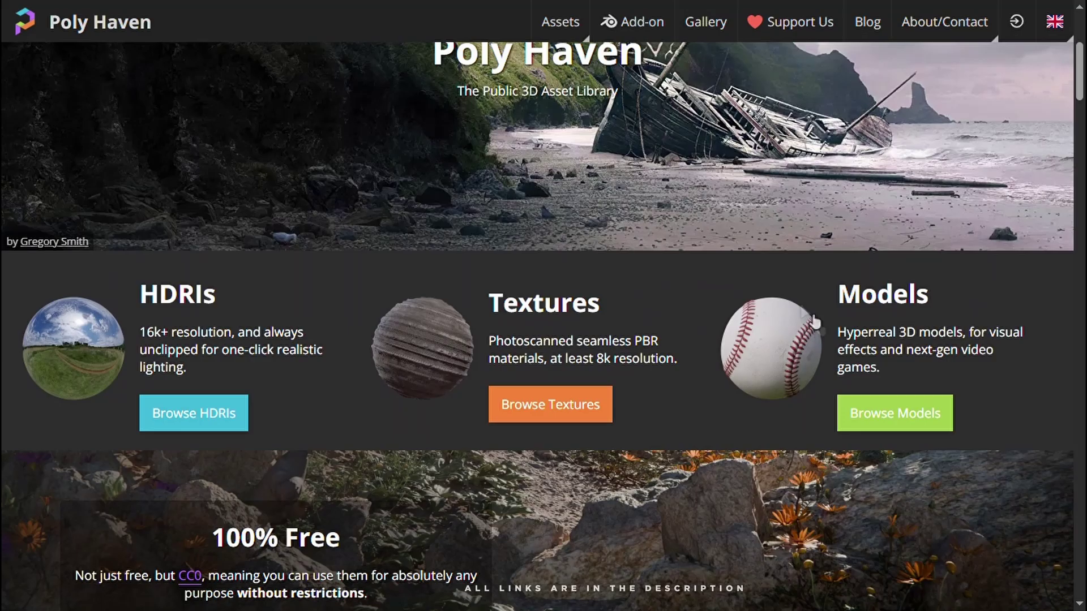
left_click(882, 419)
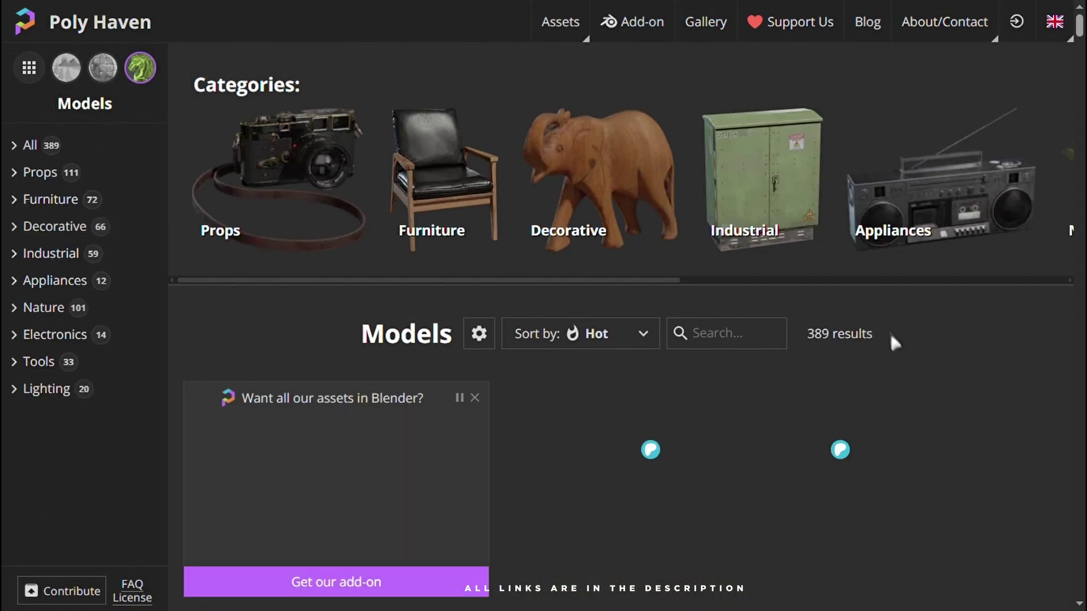
scroll(937, 347, "down", 5)
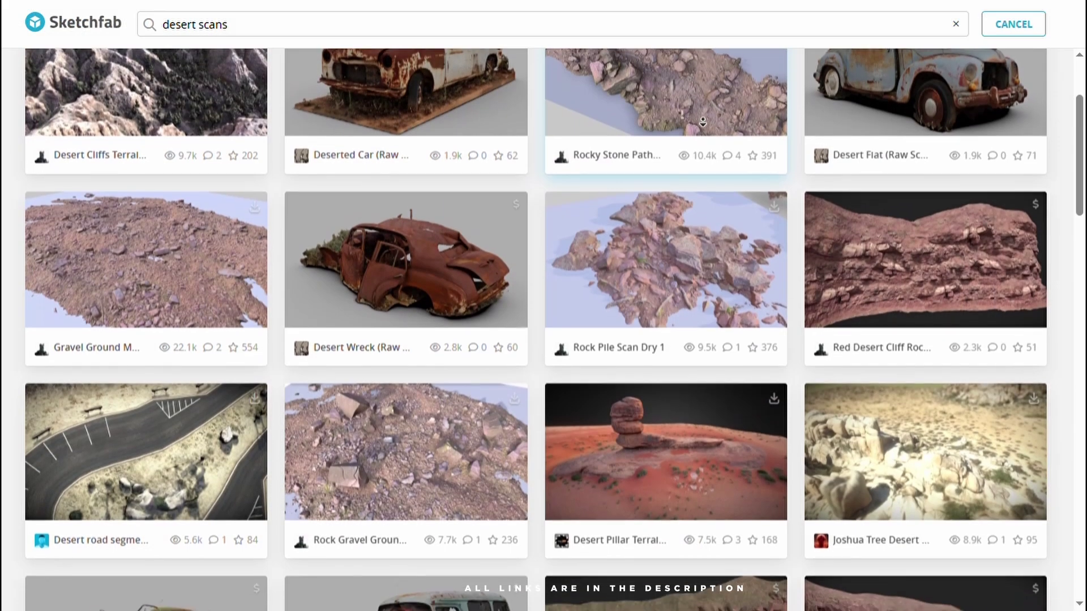
scroll(703, 122, "down", 1)
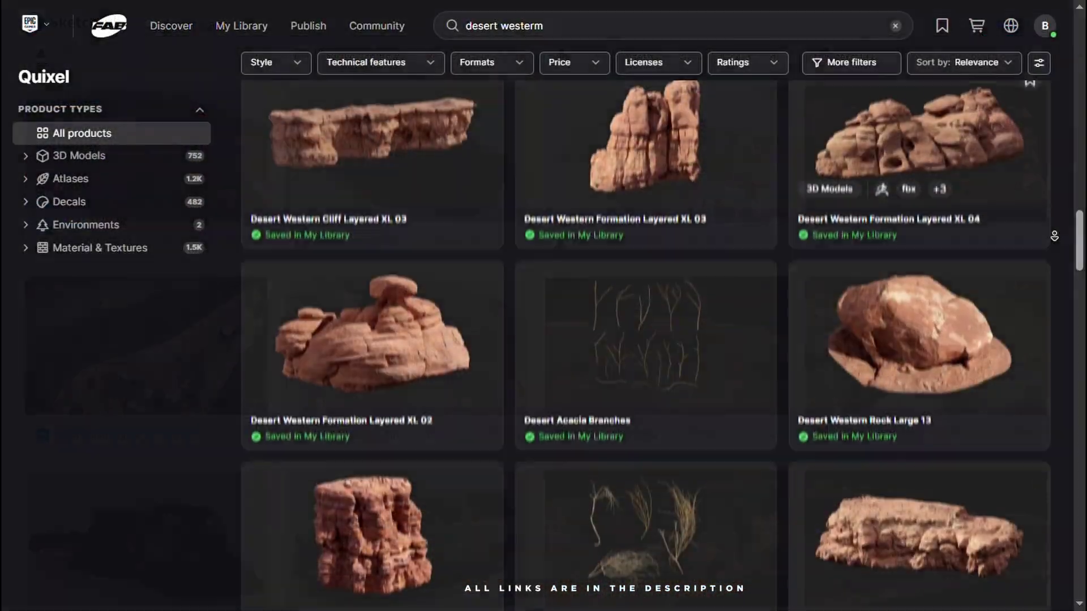
Scroll through Fab's desert western results of saved cliffs, formations and rocks.
scroll(1055, 236, "down", 6)
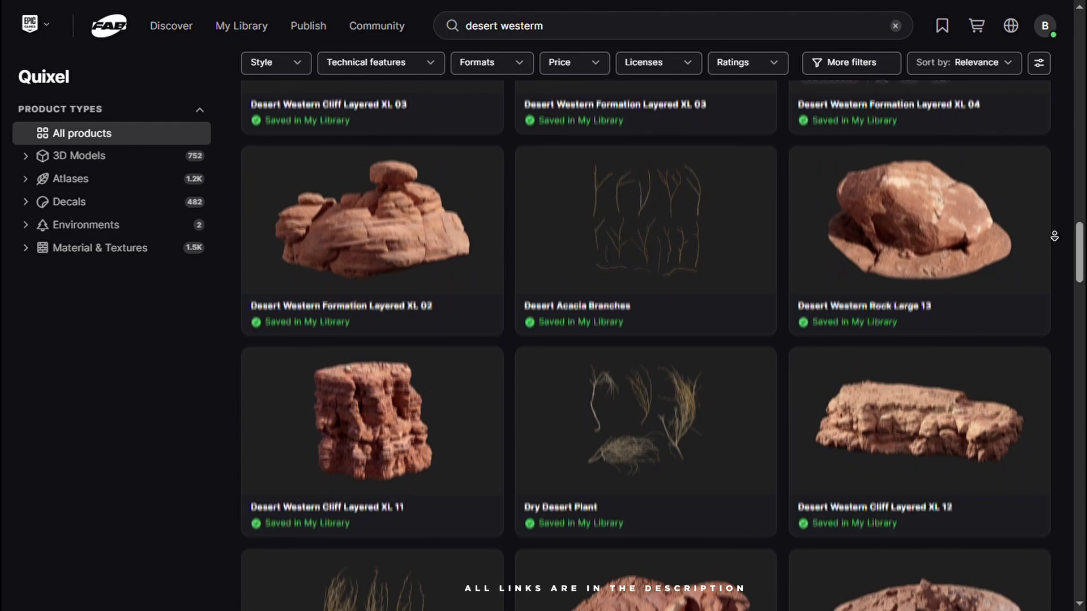
scroll(1054, 237, "down", 6)
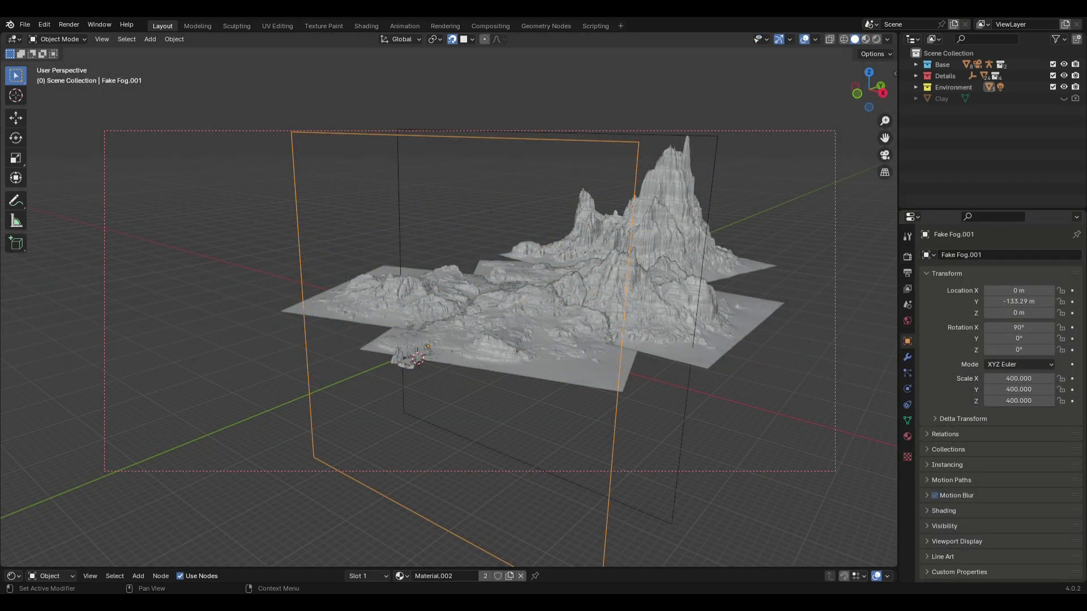
Set the Fake Fog.001 plane's viewport Display As to Solid.
left_click(944, 526)
scroll(1001, 396, "down", 5)
scroll(1000, 397, "up", 3)
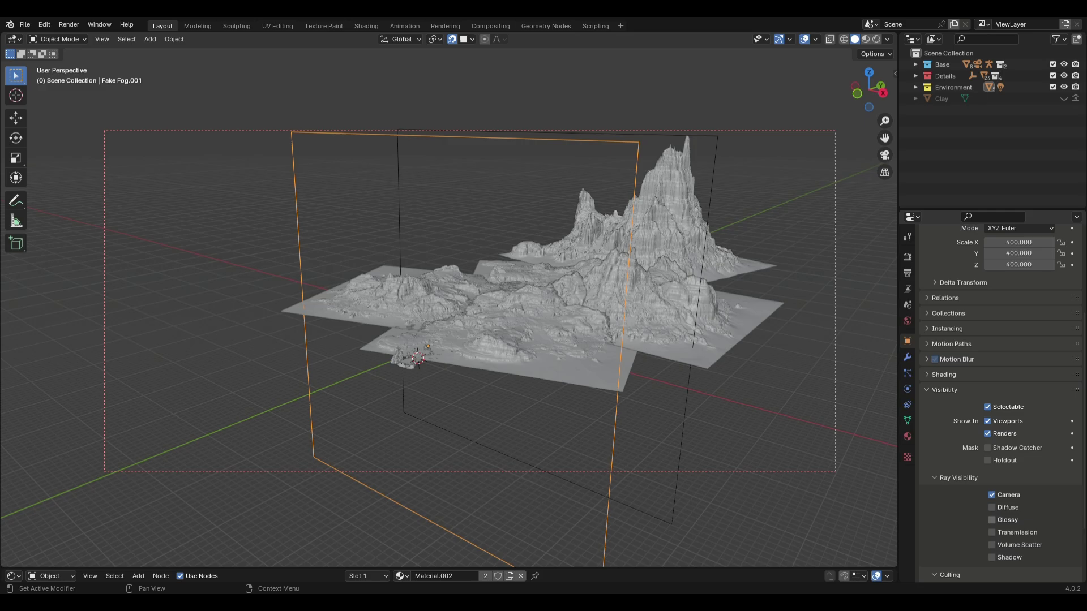
scroll(1000, 397, "down", 7)
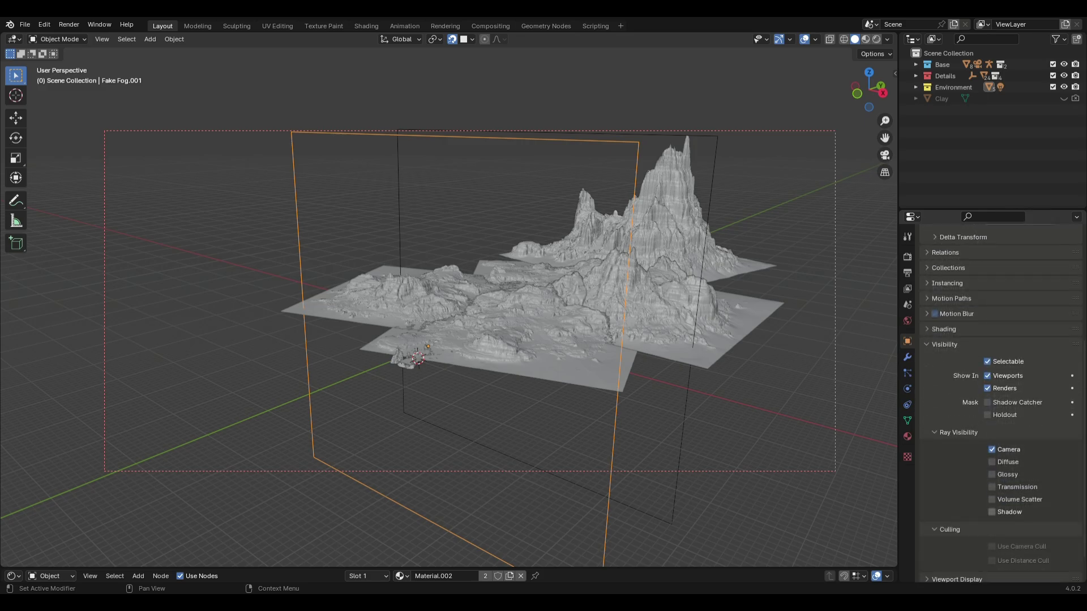
scroll(1001, 397, "down", 5)
left_click(1025, 526)
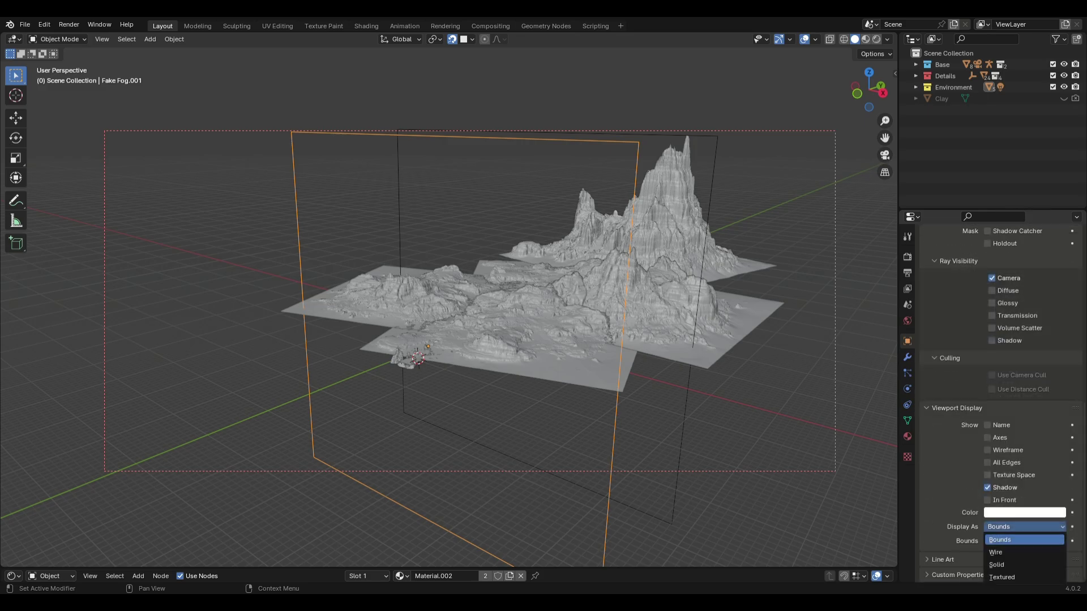
left_click(997, 565)
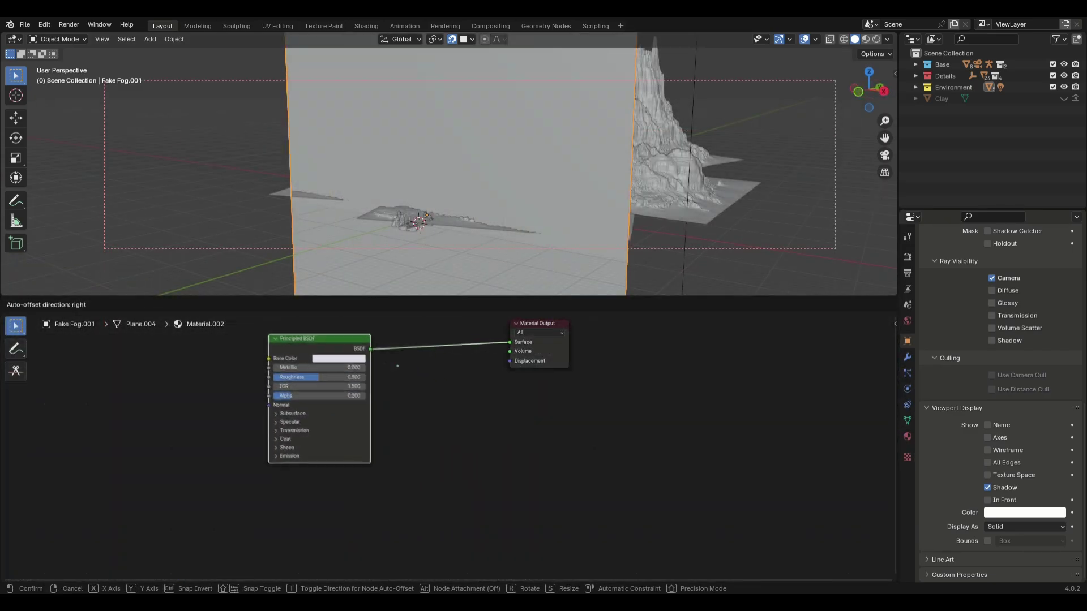
Pan the Shader Editor to the fog material's Principled BSDF Alpha of 0.200.
left_click(397, 366)
scroll(397, 366, "up", 2)
middle_click_drag(398, 366, 690, 505)
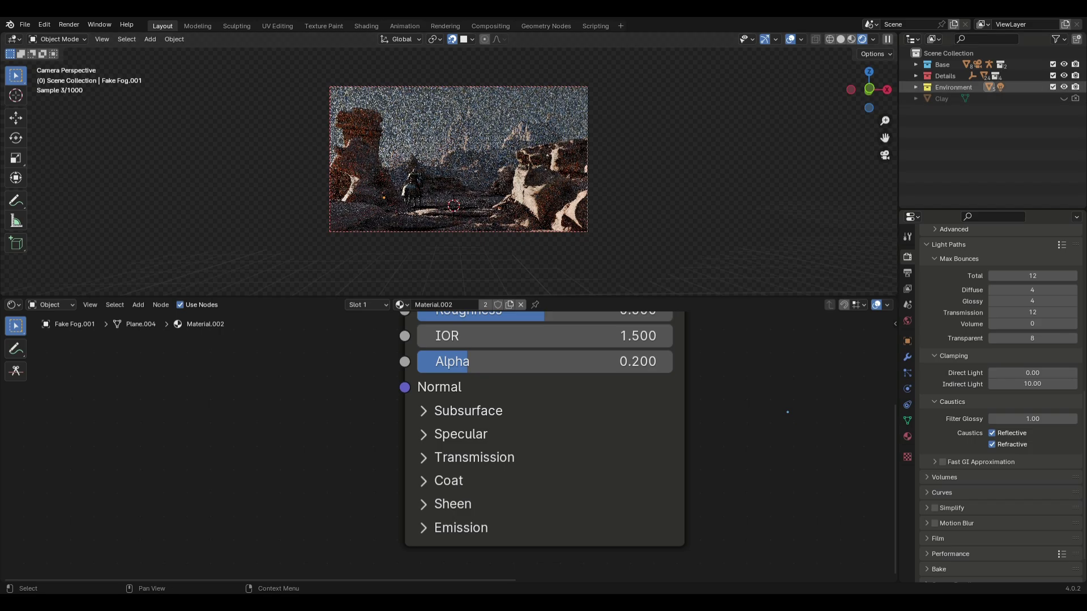
left_click(916, 87)
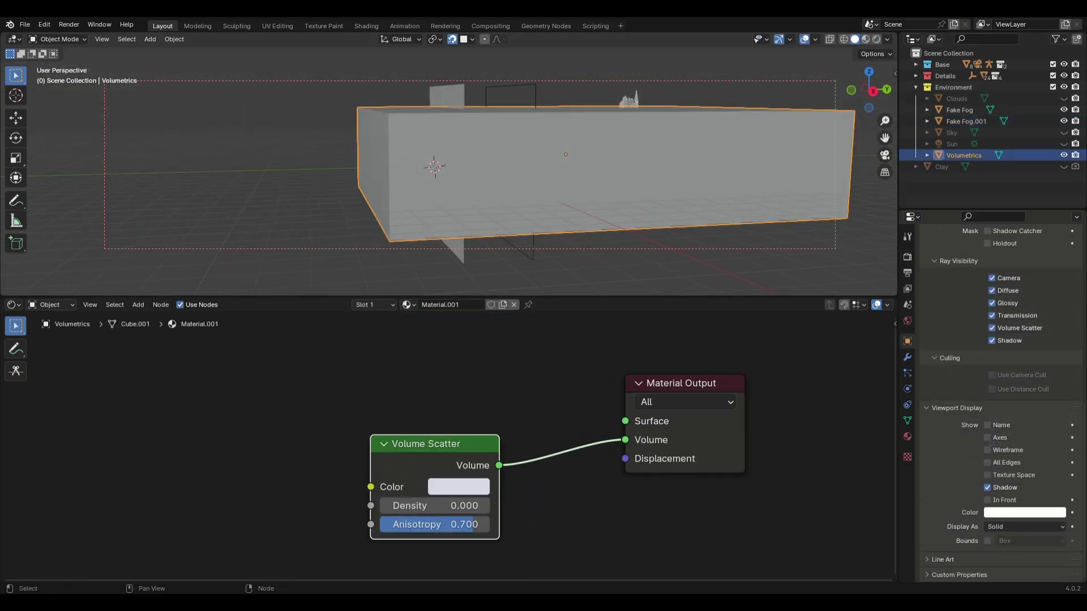
Move the Volume Scatter node beside its output, keeping density 0.0001 and anisotropy 0.700.
scroll(453, 452, "up", 2)
key("g")
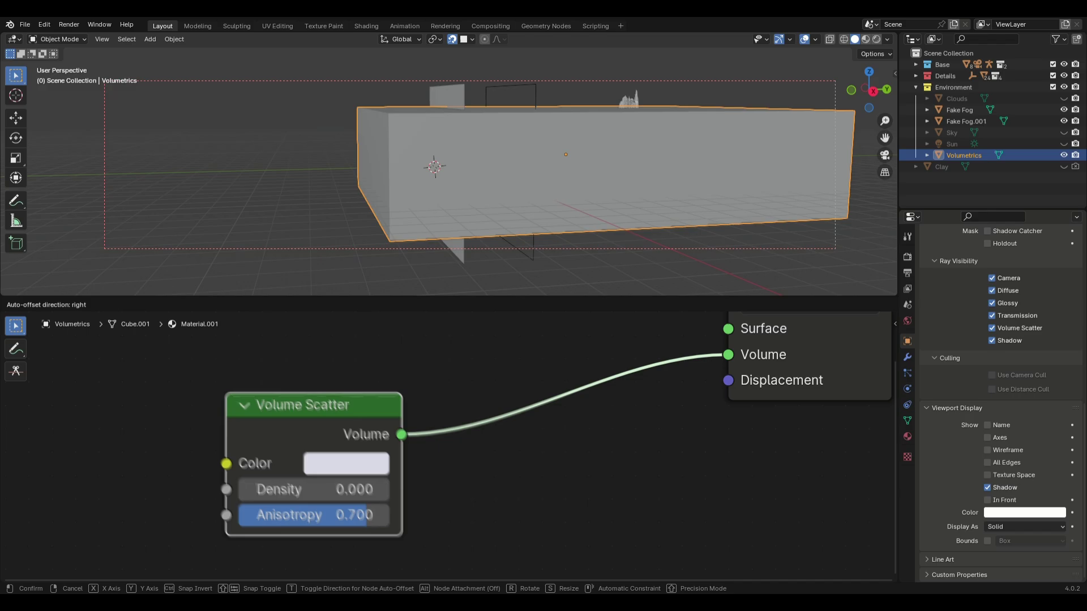
key("Return")
middle_click_drag(354, 477, 422, 490)
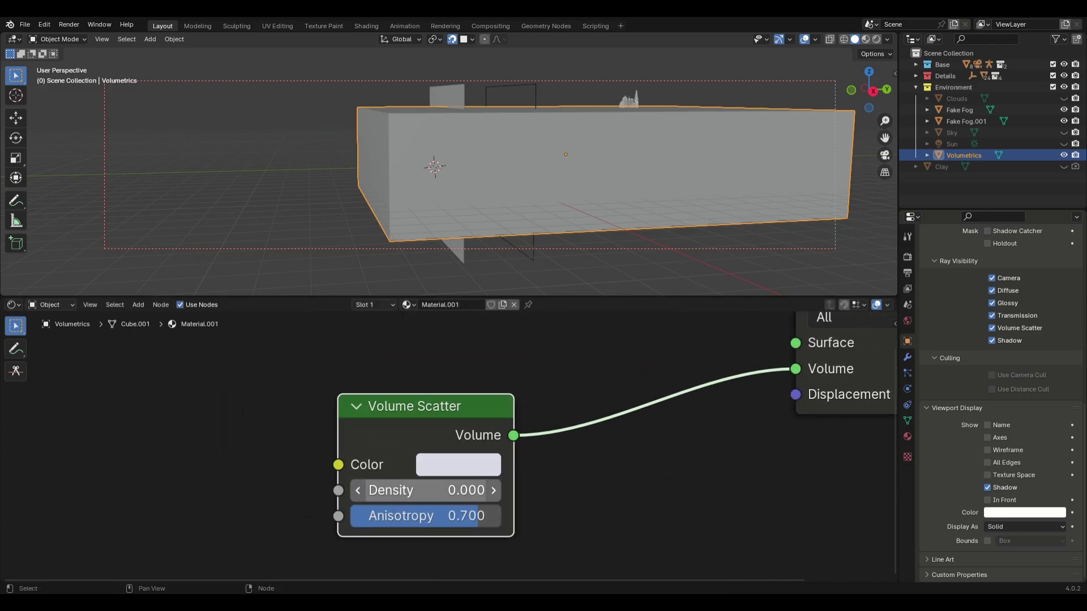
left_click(422, 491)
key("Escape")
left_click(424, 516)
key("Escape")
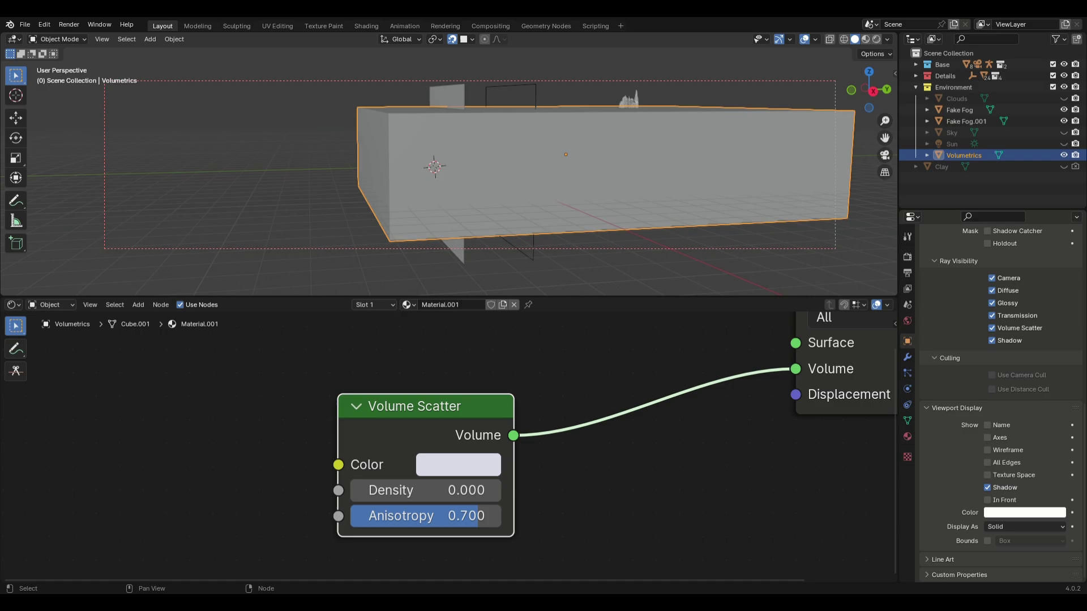
scroll(255, 513, "down", 3)
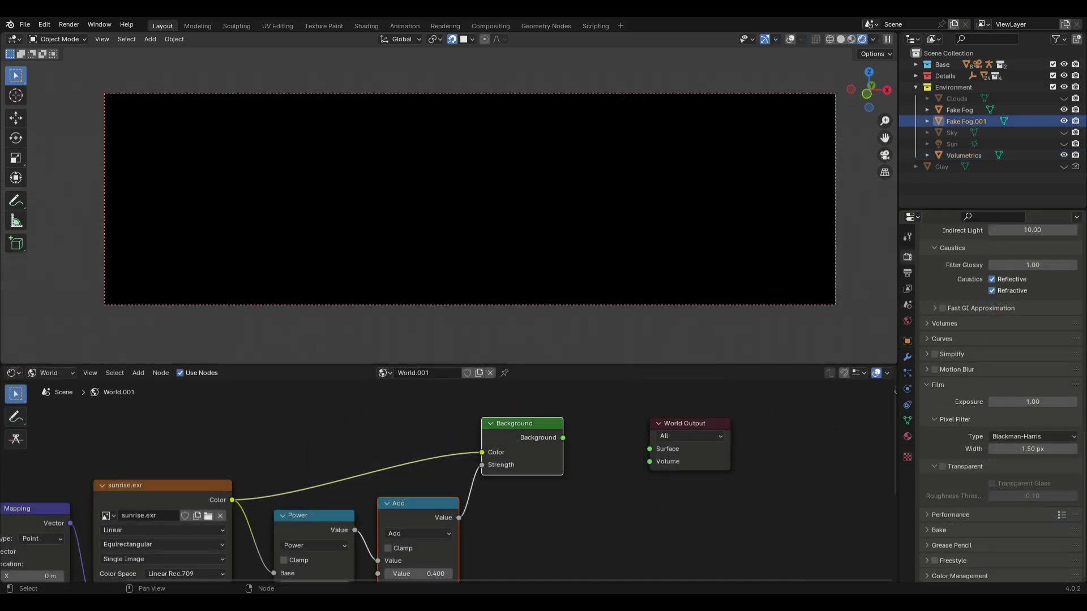
Link Background into the world surface and circle the Power and Add nodes.
key("alt+a")
left_click_drag(563, 438, 650, 449)
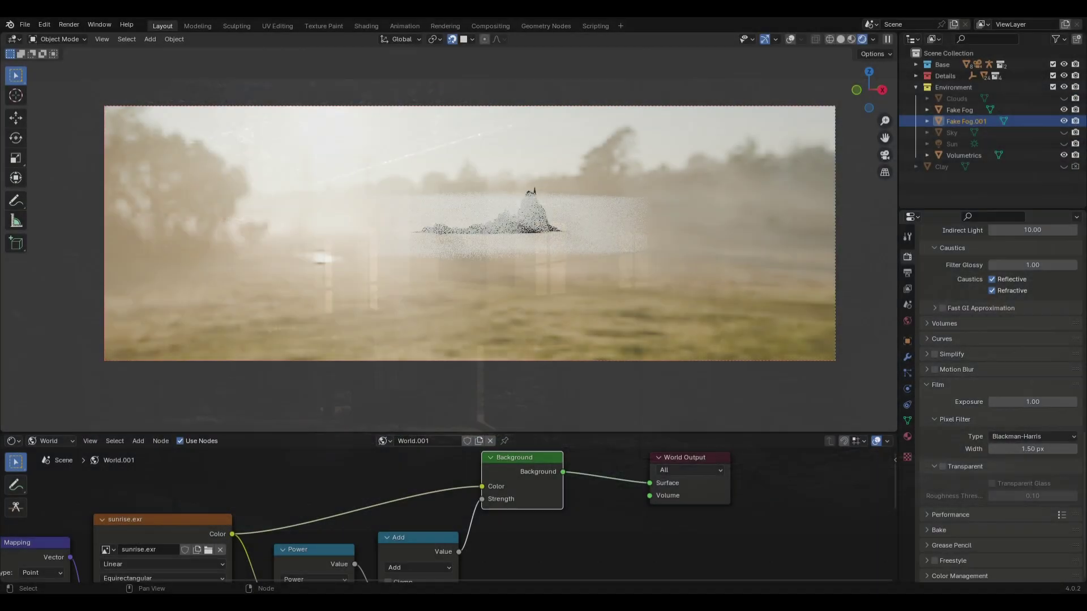
key("ctrl+space")
scroll(543, 306, "down", 4)
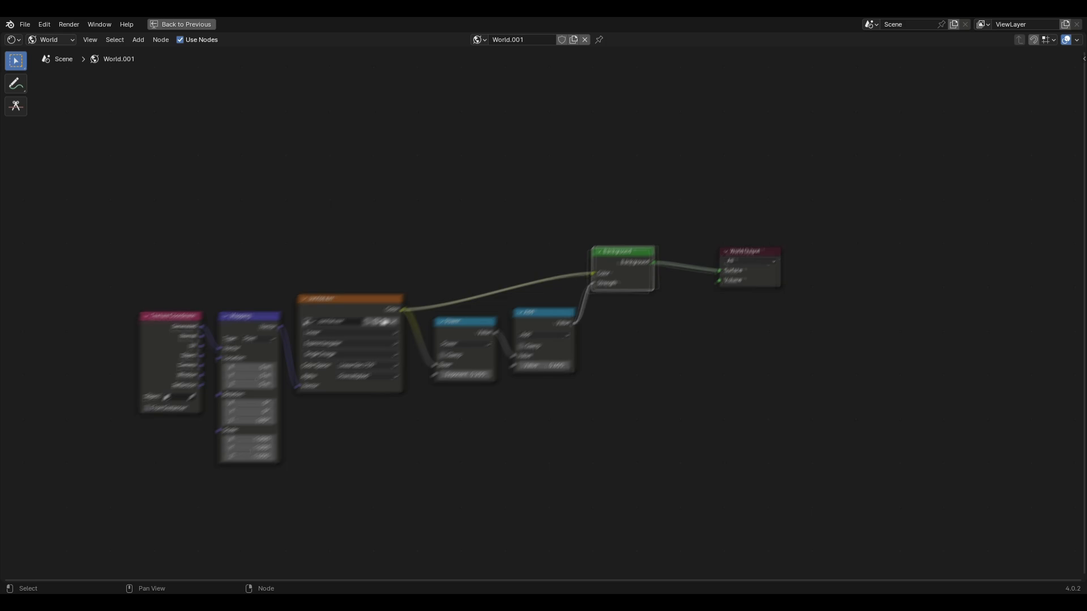
scroll(543, 305, "up", 3)
left_click(15, 84)
left_click_drag(470, 303, 762, 423)
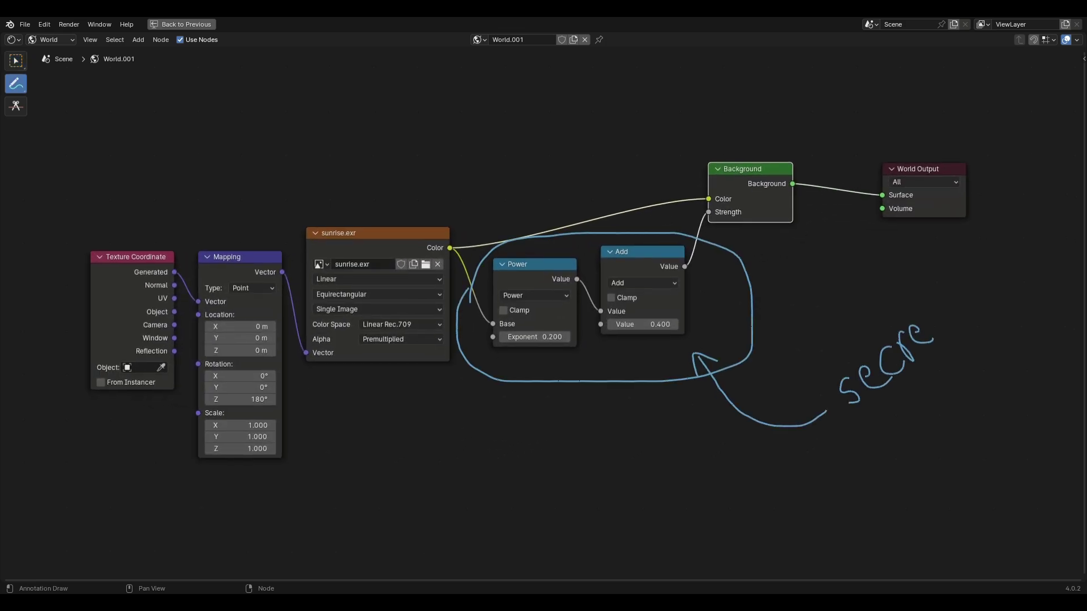
Isolate the Sun in local view with Rendered shading and add an annotation note.
key("ctrl+space")
key("KP_Divide")
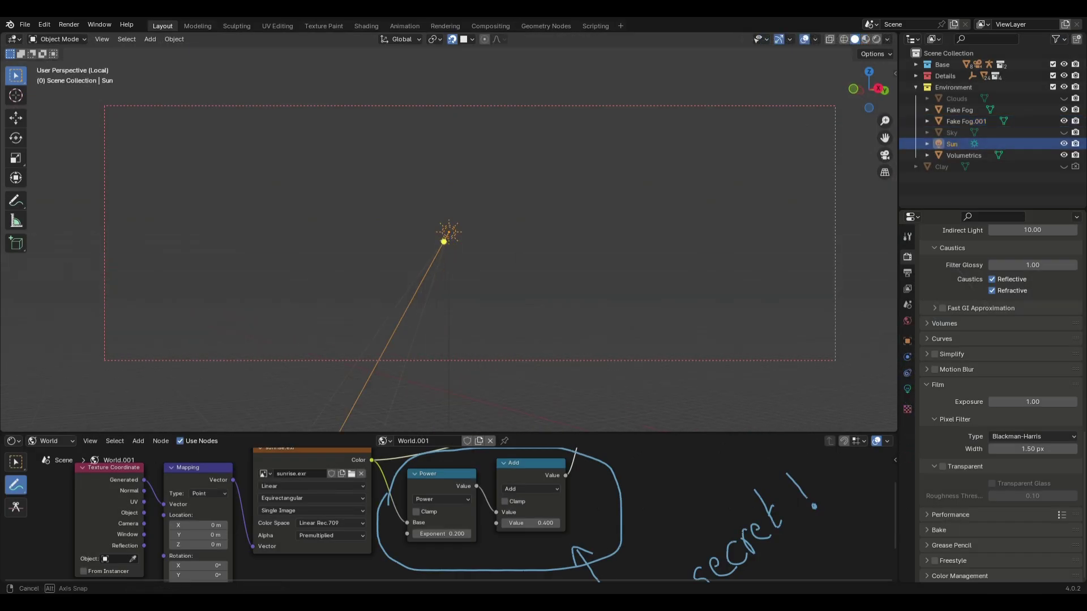
mouse_move(510, 254)
middle_mouse_down()
mouse_move(558, 253)
mouse_move(543, 340)
middle_mouse_up()
key("z")
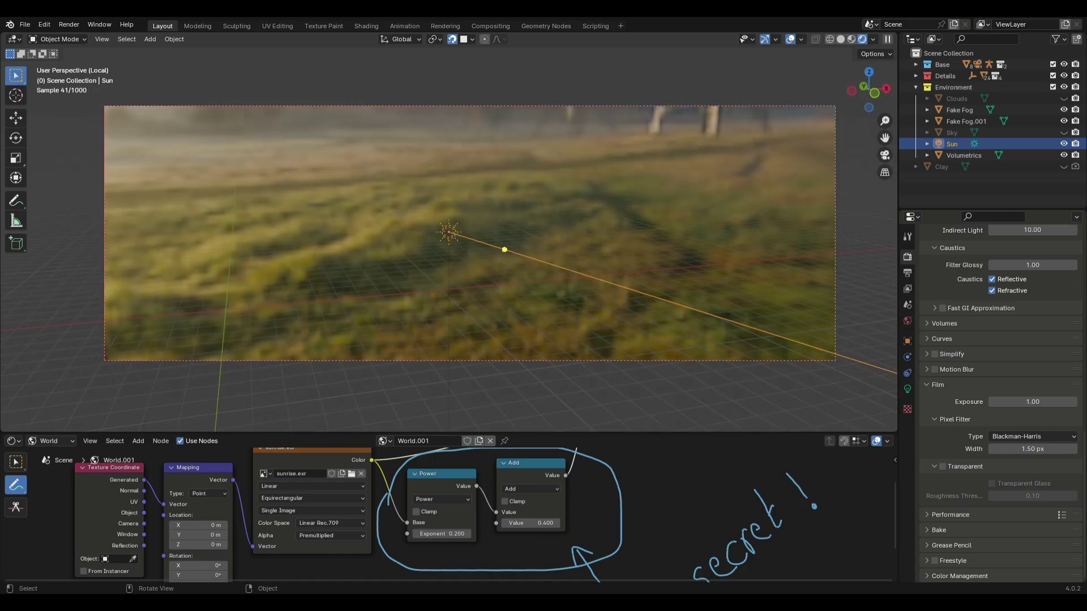
left_click(16, 200)
left_click_drag(242, 148, 370, 173)
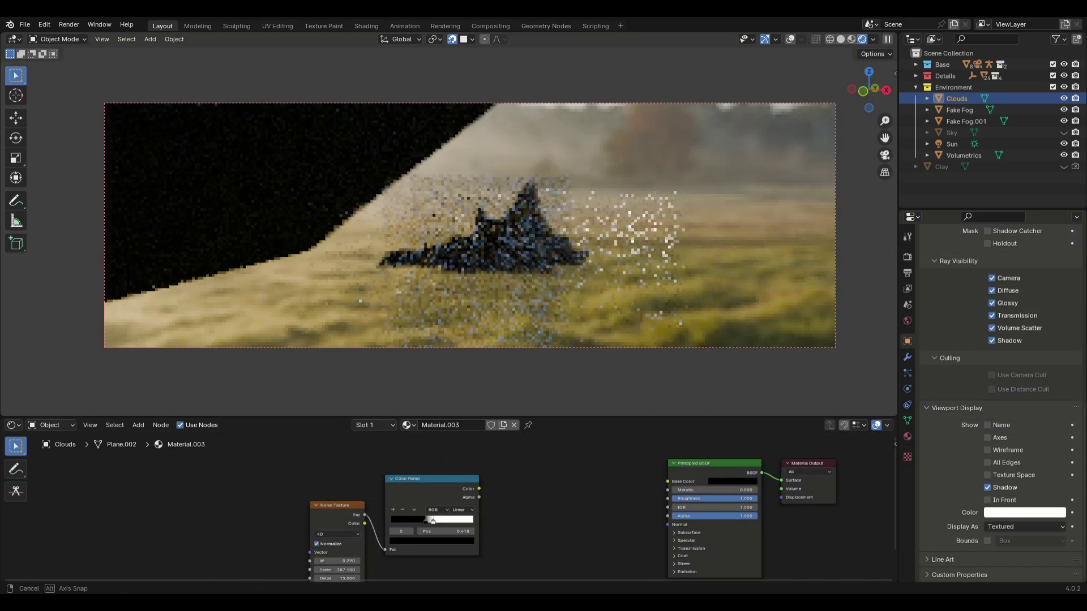
Make the Clouds shader's base colour black and feed the Color Ramp into Alpha.
middle_click_drag(470, 226, 493, 227)
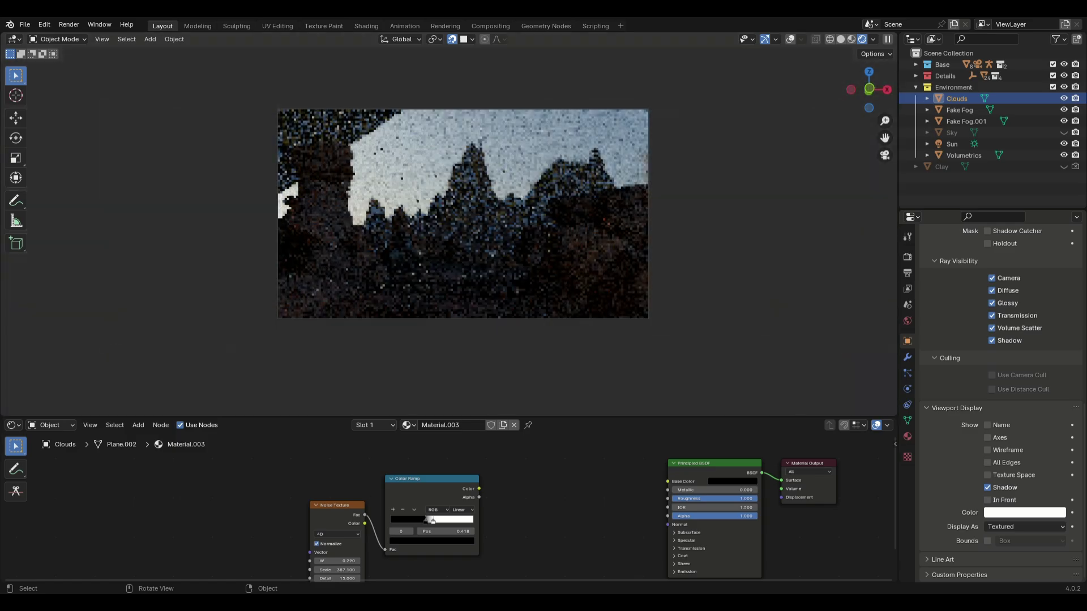
scroll(510, 516, "down", 3)
scroll(623, 509, "up", 3)
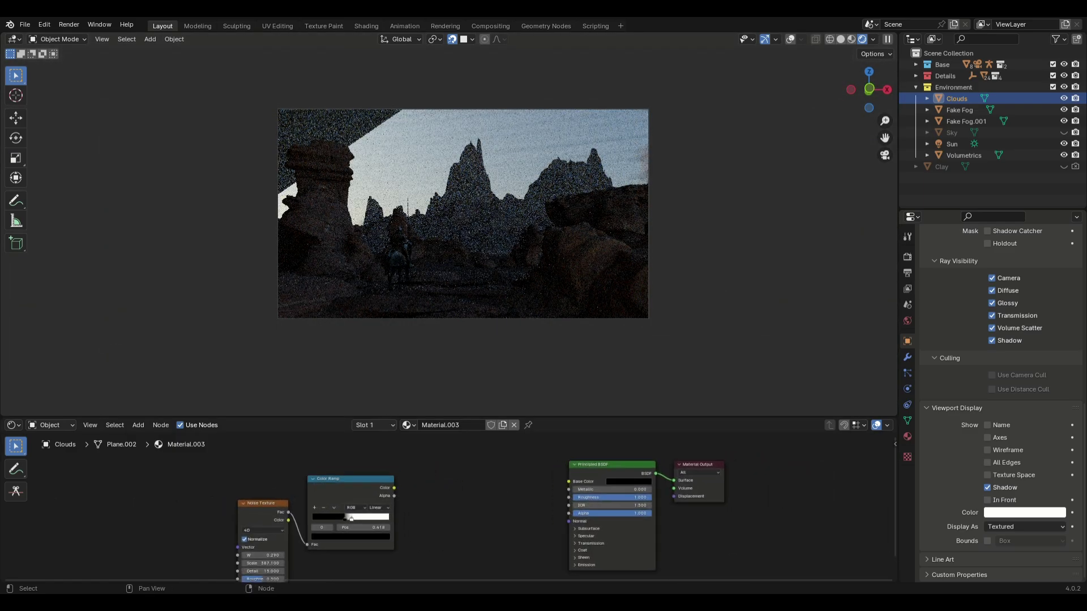
left_click(626, 490)
left_click_drag(679, 391, 679, 428)
left_click_drag(394, 488, 450, 478)
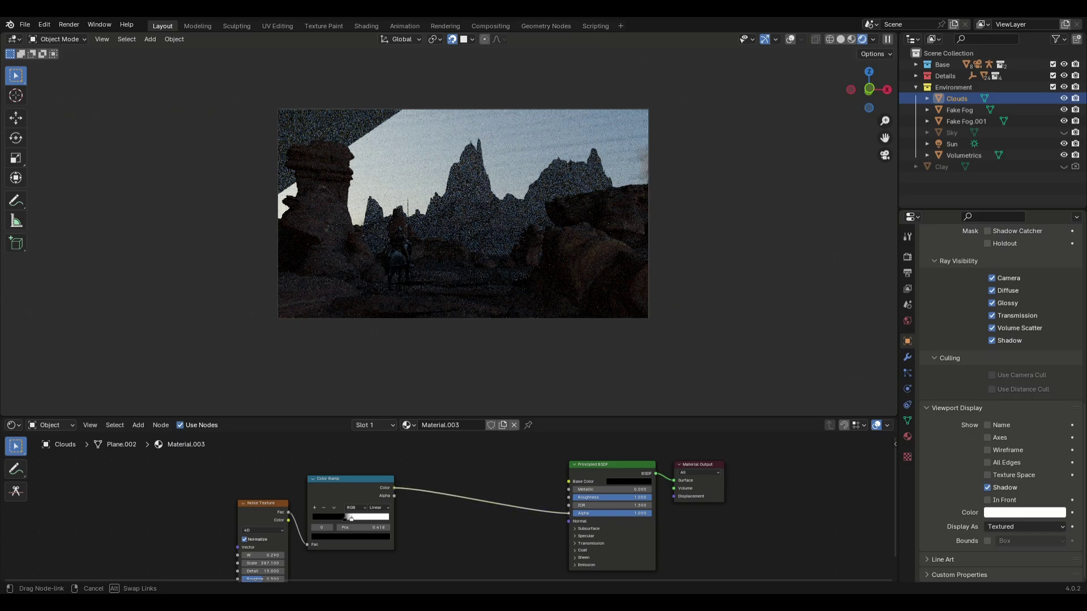
left_click_drag(569, 514, 569, 514)
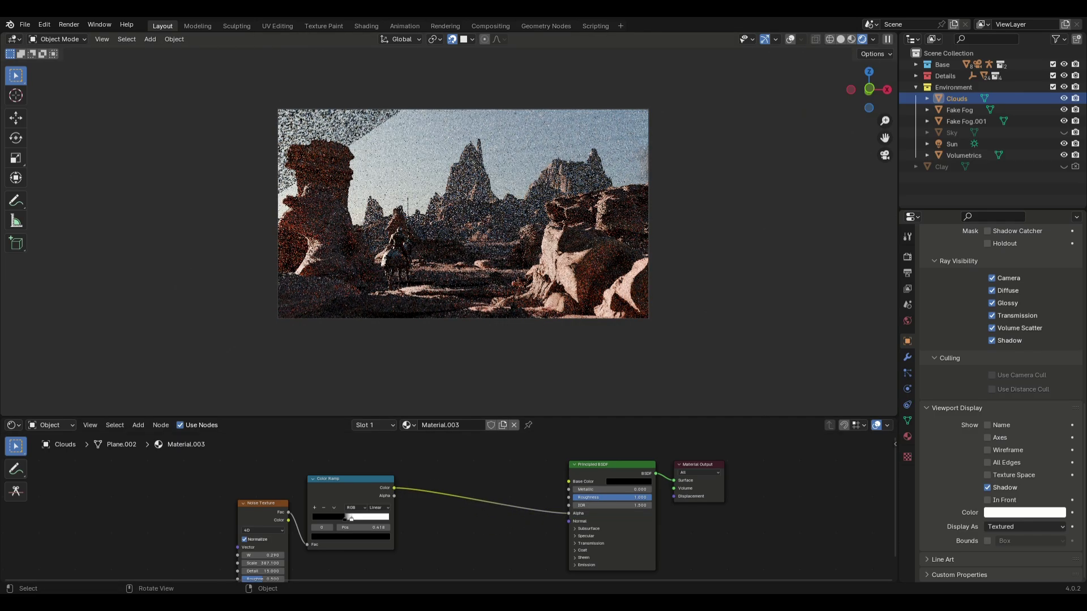
Rename the material Fake Clouds and turn off its Camera ray visibility.
scroll(263, 544, "up", 5)
middle_click_drag(317, 476, 439, 485)
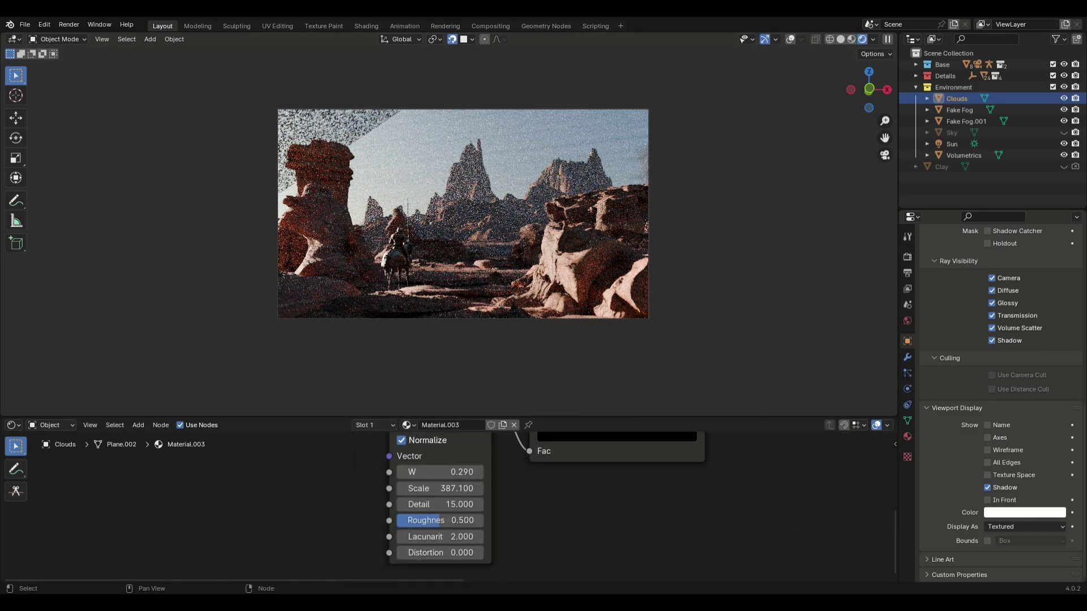
scroll(445, 496, "down", 1)
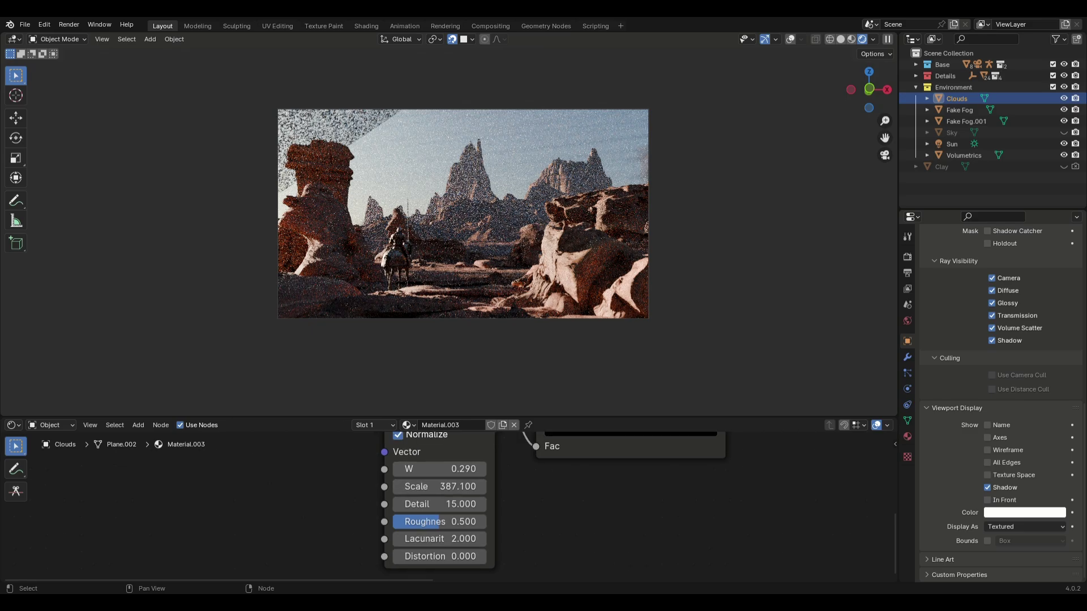
scroll(444, 496, "down", 5)
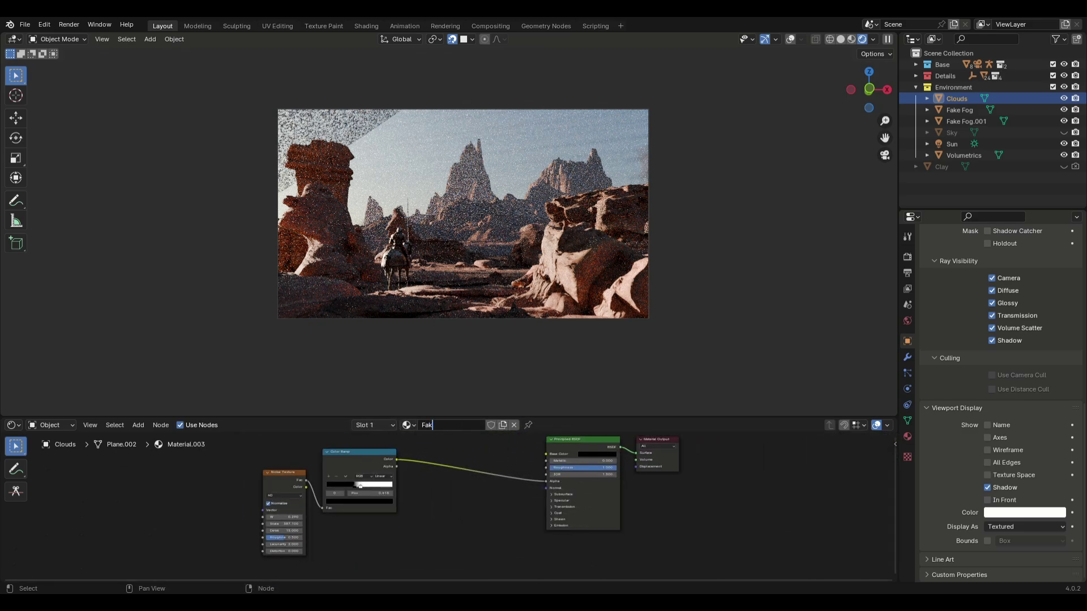
type("louds")
key("Return")
left_click(992, 278)
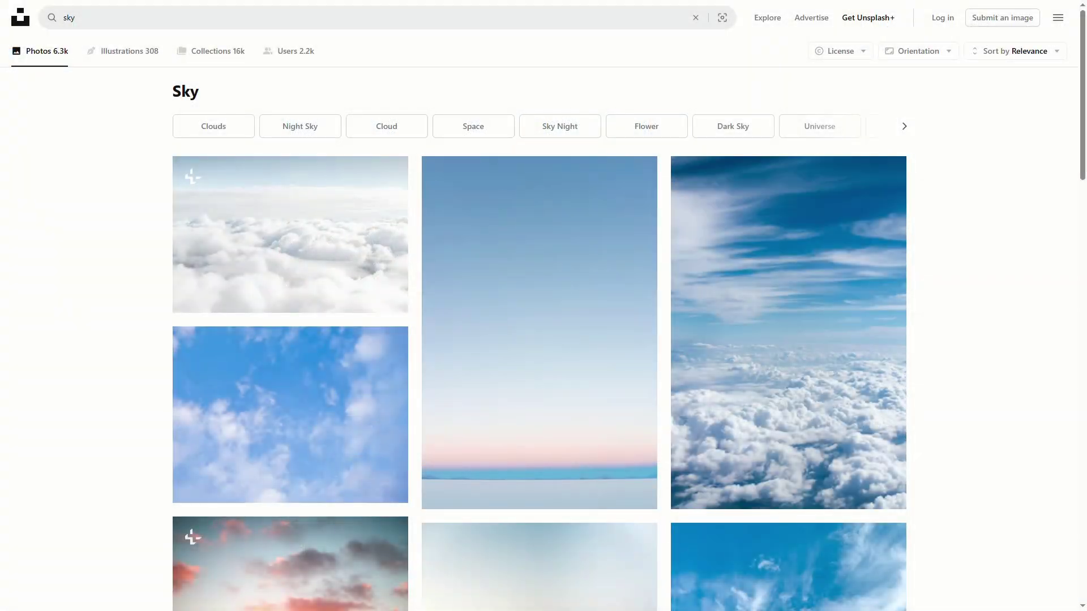
scroll(539, 339, "down", 4)
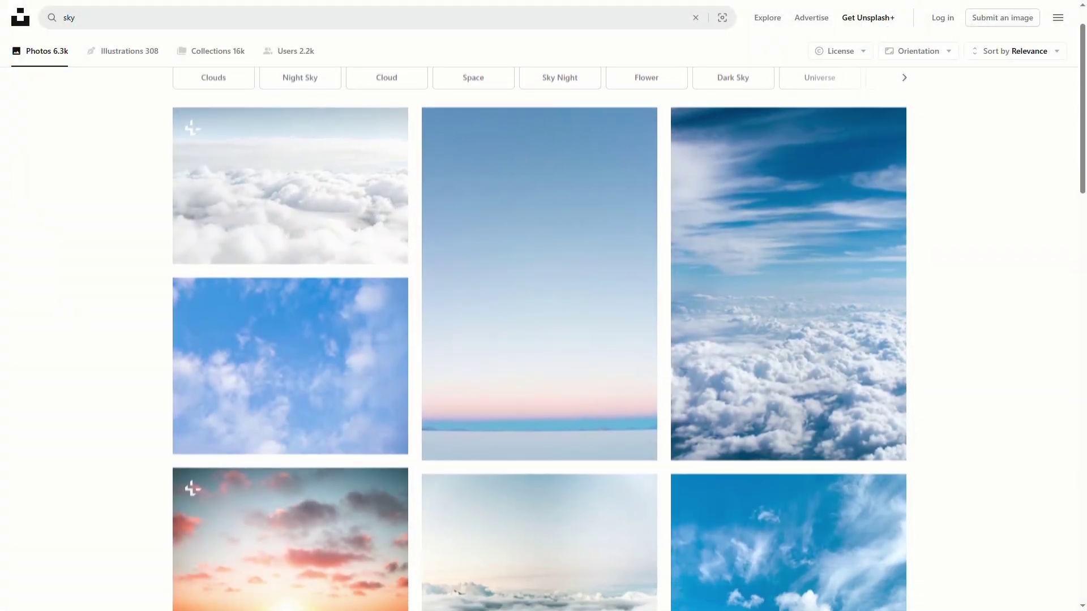
scroll(539, 339, "down", 1)
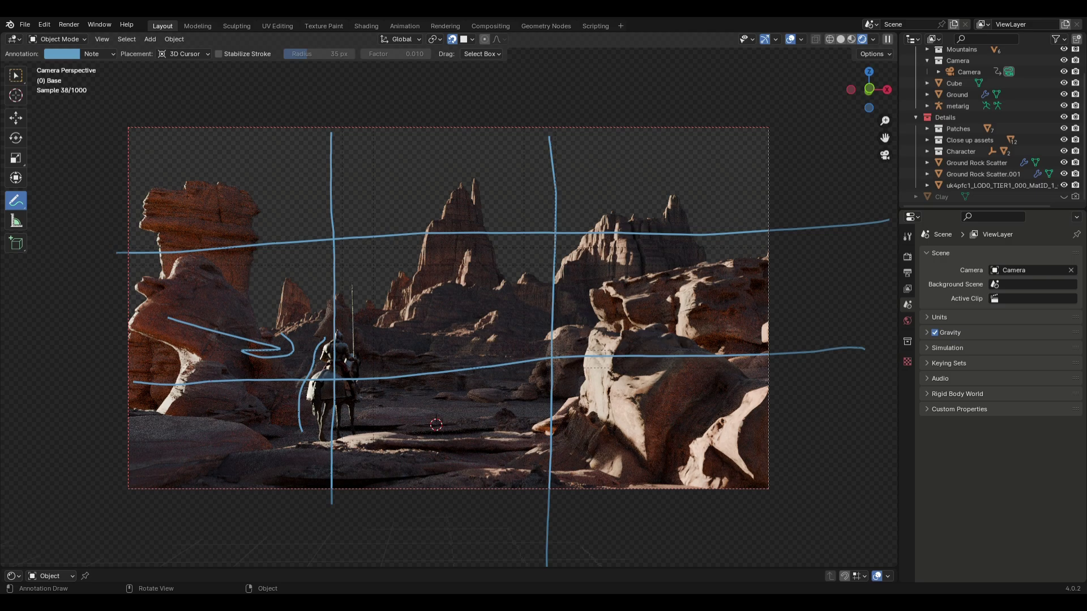
Zoom the camera view out to show the cloudy sky behind the canyon.
scroll(447, 306, "down", 5)
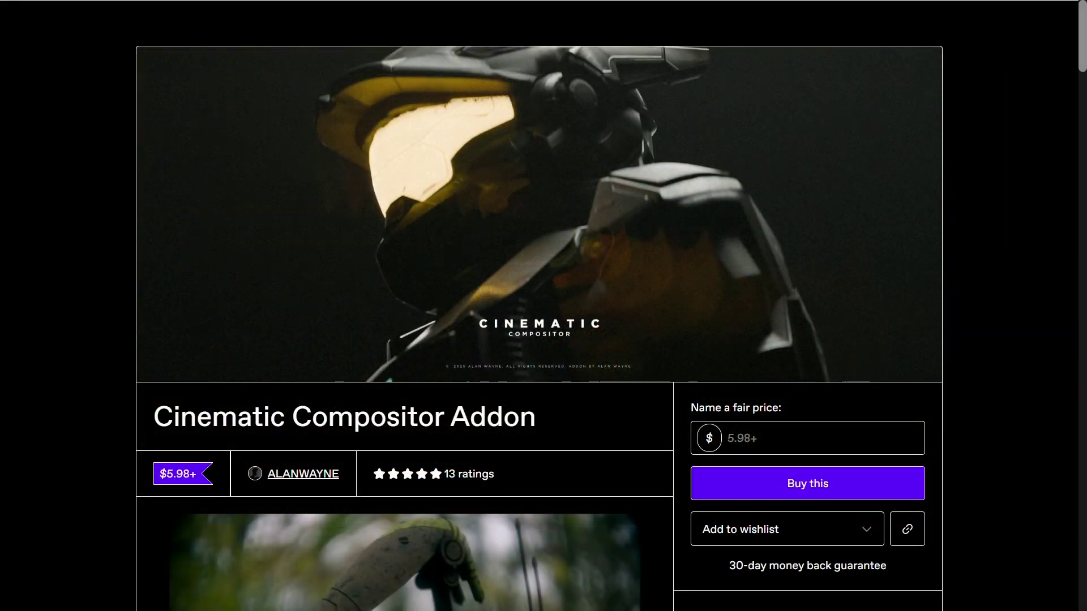
Scroll the Cinematic Compositor Addon page through ratings, reviews and the installation guide.
scroll(539, 317, "down", 3)
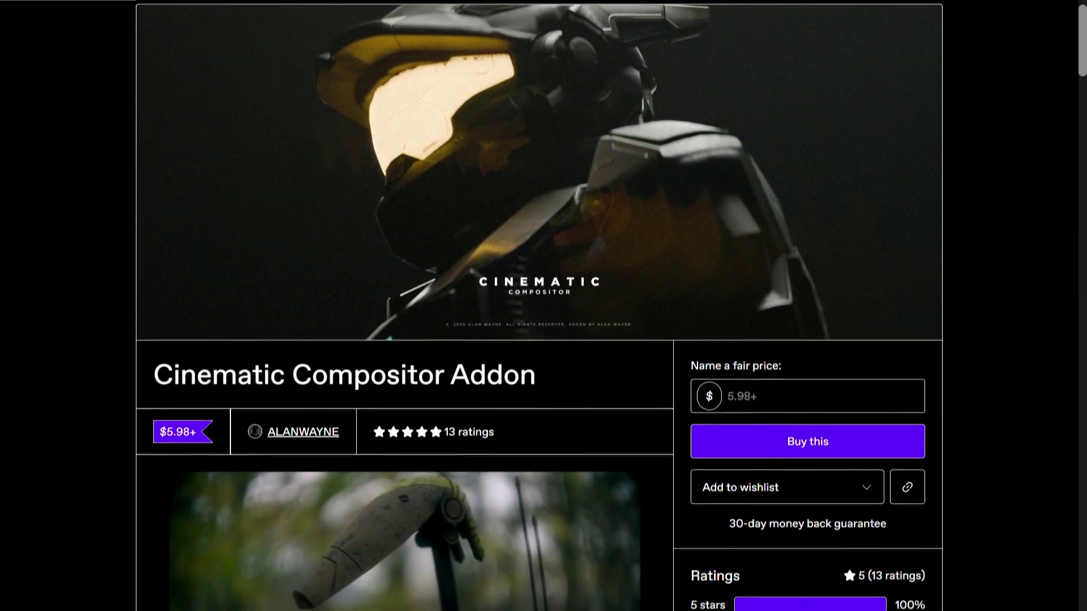
scroll(539, 317, "down", 9)
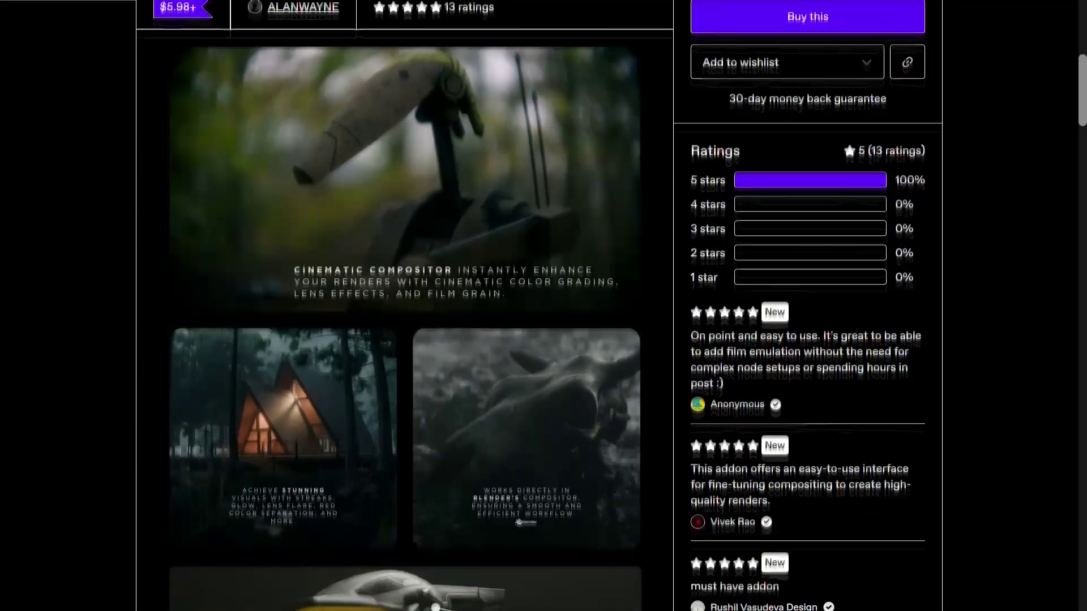
scroll(539, 317, "down", 9)
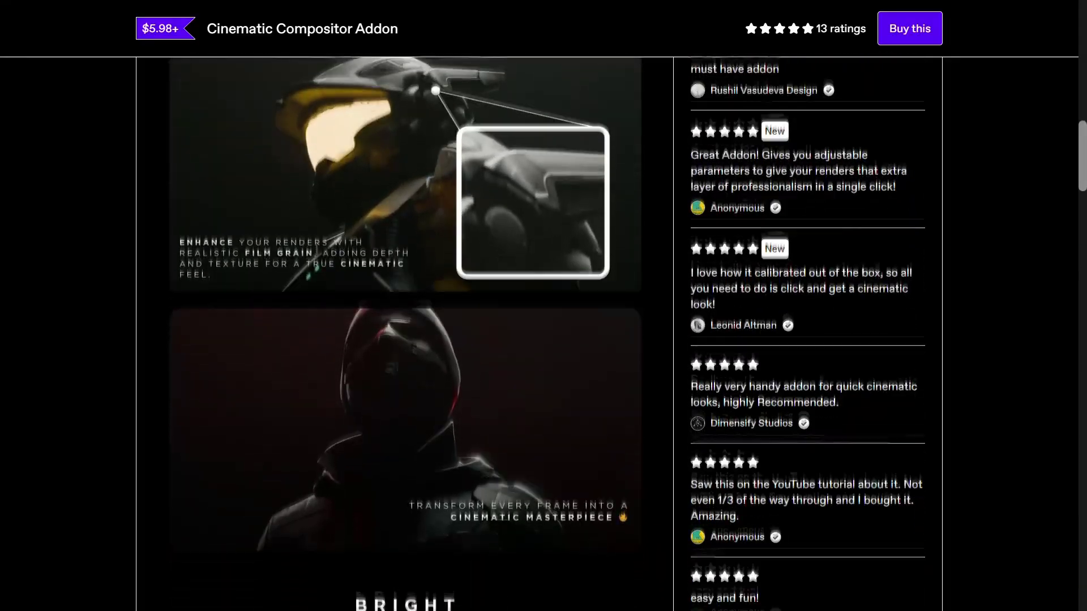
scroll(539, 317, "down", 9)
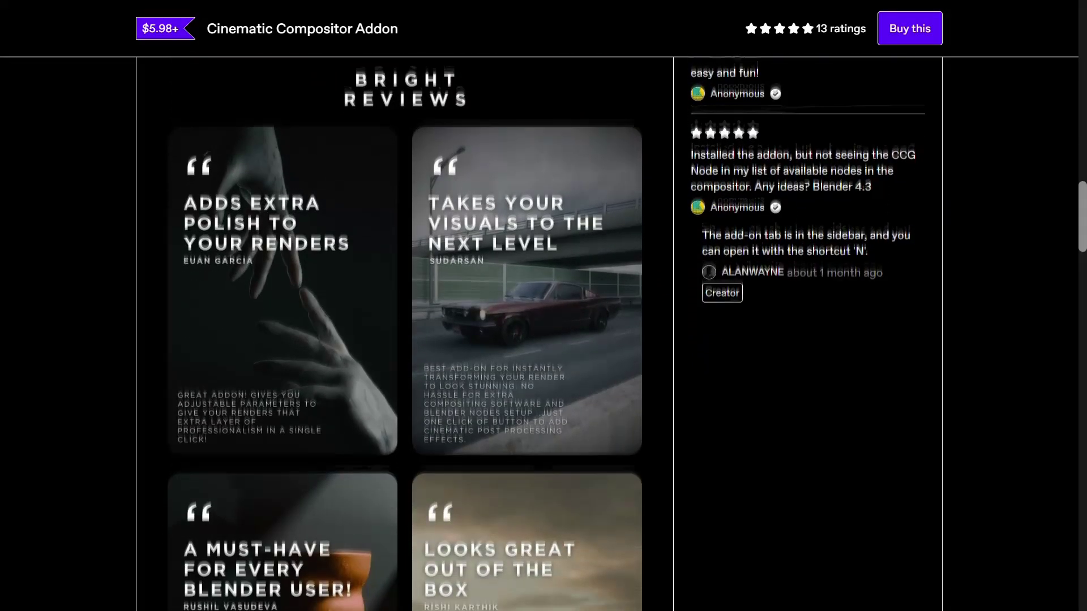
scroll(539, 317, "down", 2)
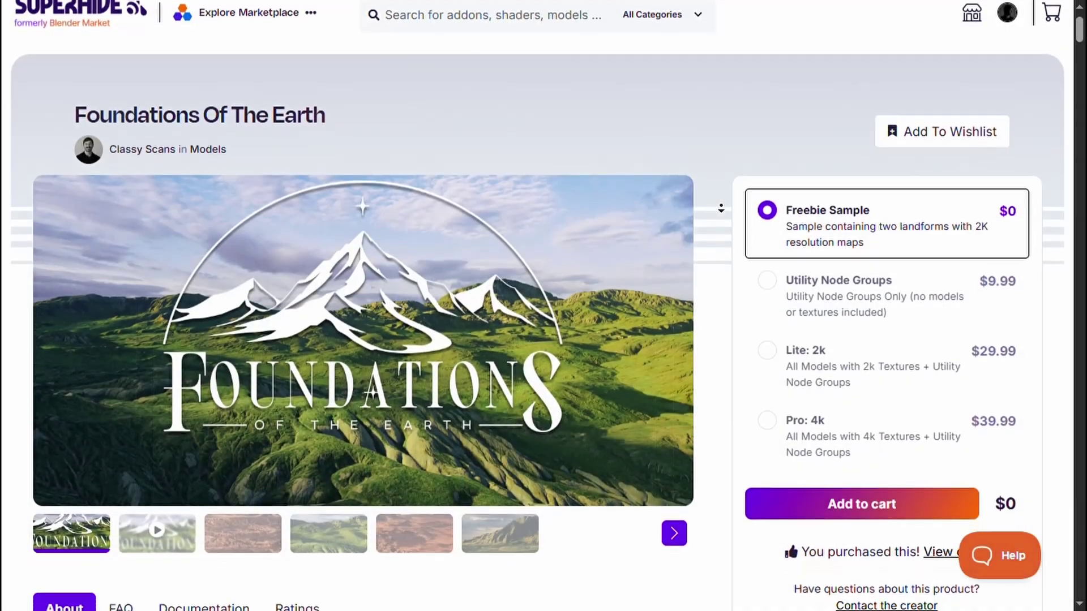
scroll(721, 208, "down", 1)
scroll(721, 209, "down", 1)
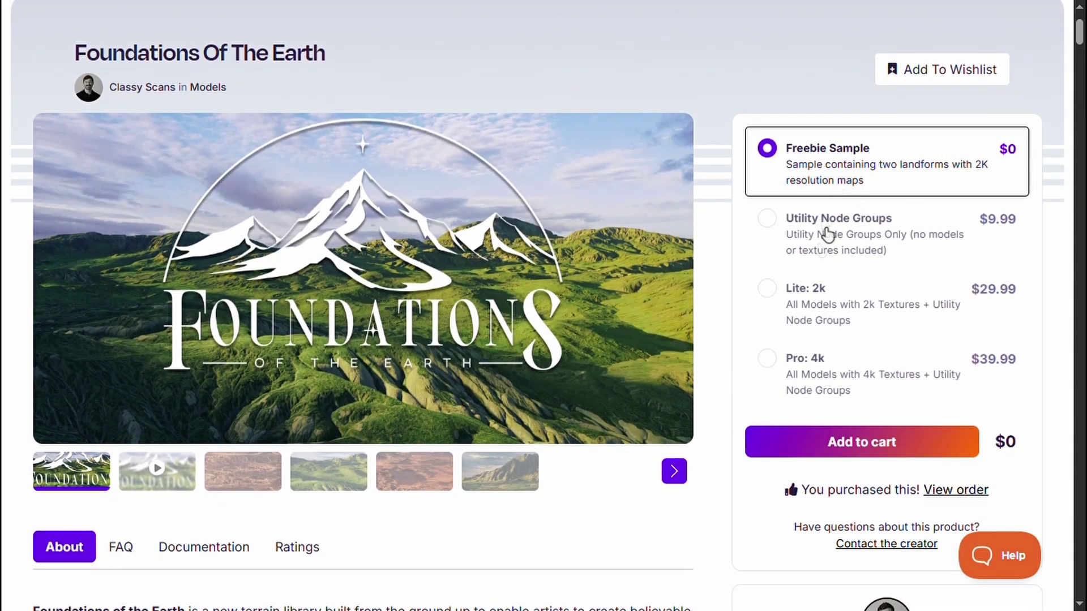
Select the Pro: 4k tier of Foundations Of The Earth for $39.99.
left_click(776, 371)
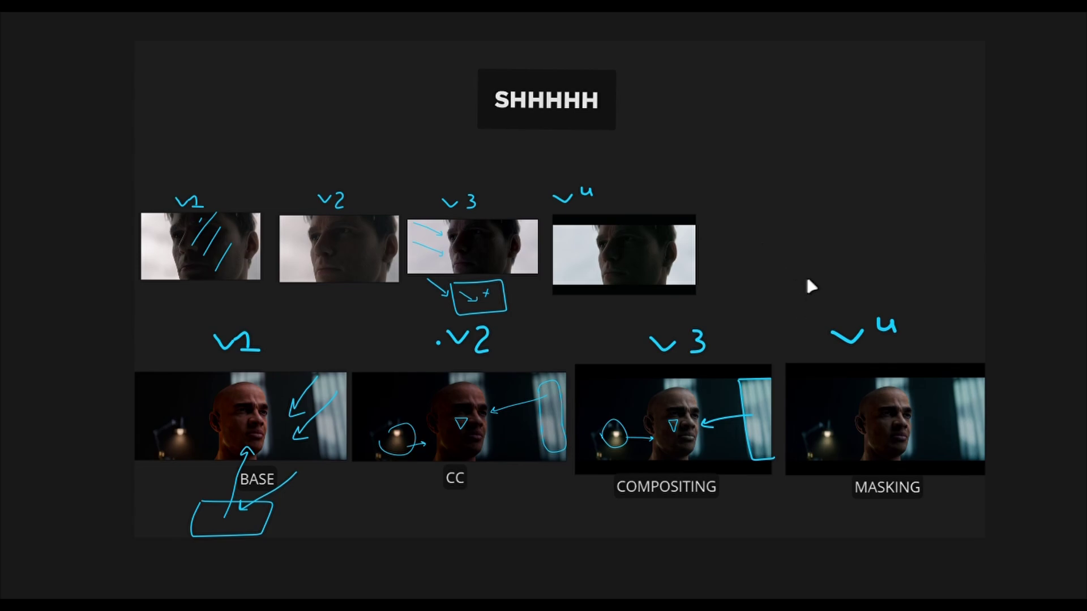
Handwrite 'Stay Tuned' with the pen beside the SHHHHH title.
key("ctrl+p")
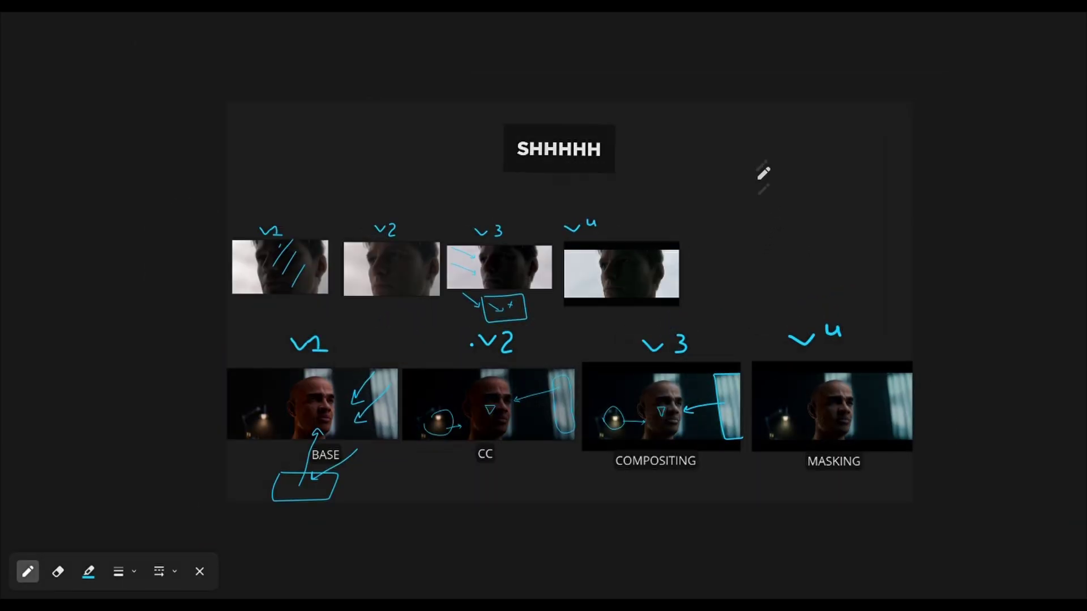
left_click_drag(745, 187, 755, 197)
mouse_move(786, 152)
left_mouse_down()
mouse_move(806, 141)
mouse_move(831, 176)
left_mouse_up()
left_click_drag(758, 223, 779, 209)
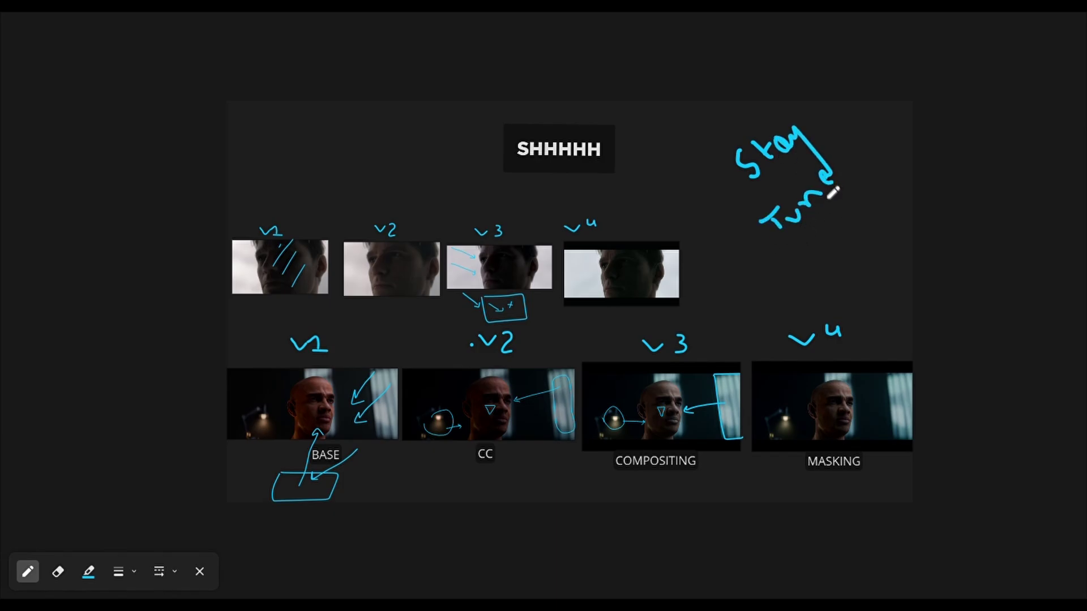
left_click_drag(851, 178, 832, 161)
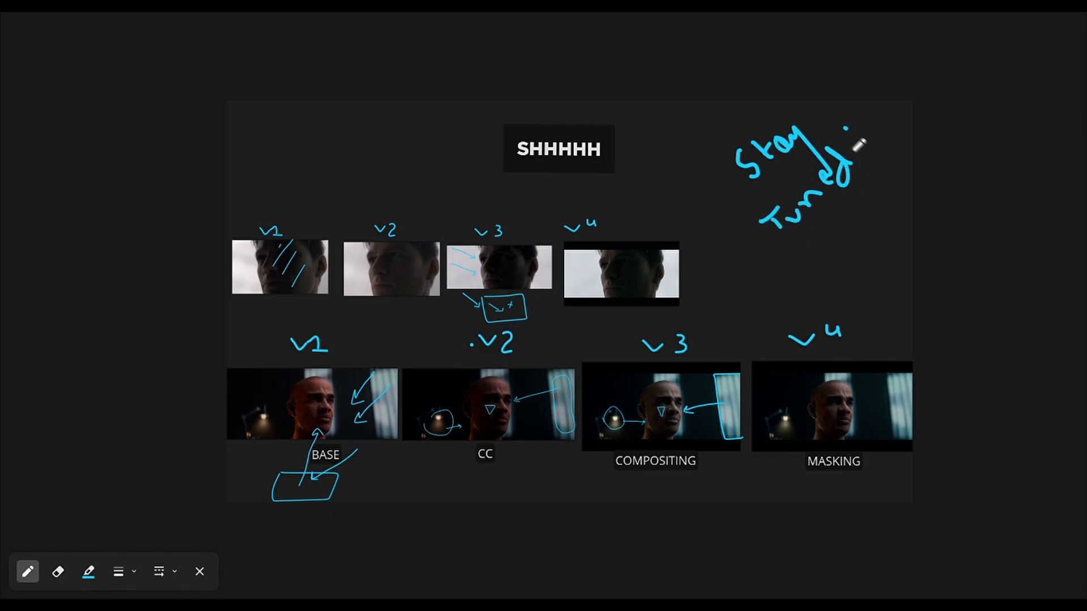